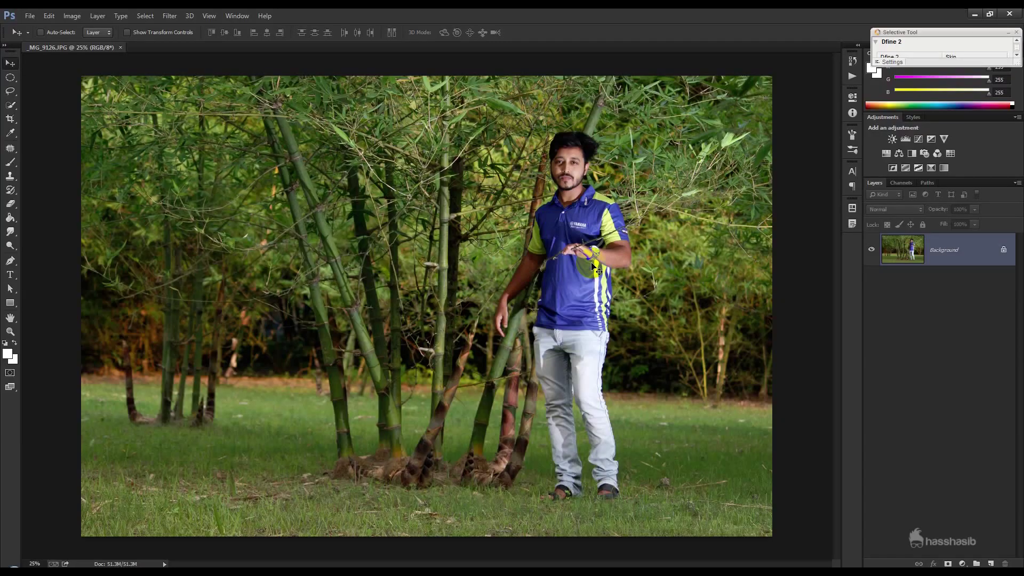
# - Zoom in on the face, choose the Spot Healing Brush, heal a hair-edge spot, and shrink the brush
pyautogui.moveTo(586, 153); pyautogui.dragTo(566, 170)
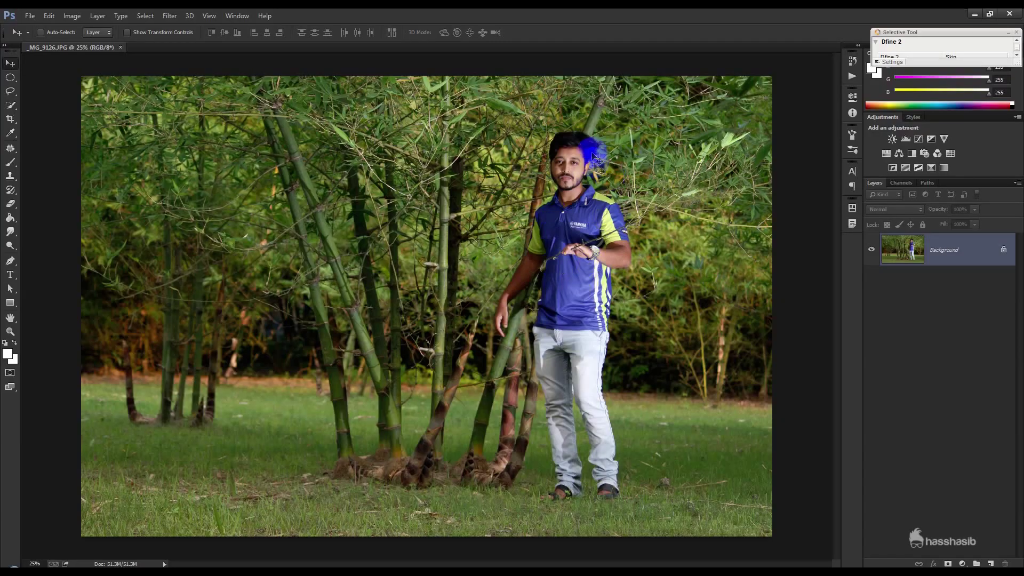
pyautogui.scroll(-2, 566, 170)
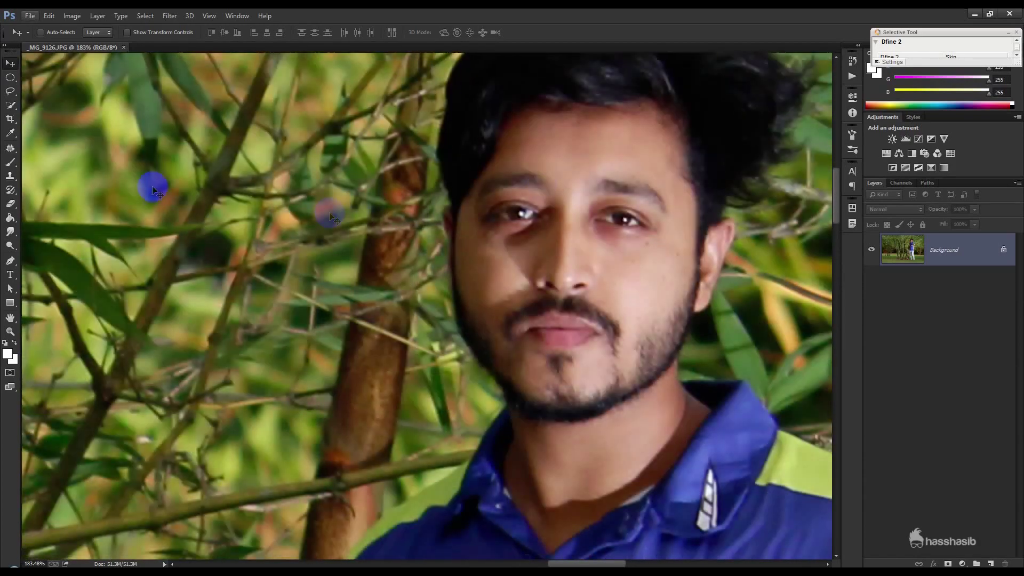
pyautogui.click(10, 148)
pyautogui.click(80, 154)
pyautogui.click(449, 227)
pyautogui.press('[')
pyautogui.press('[')
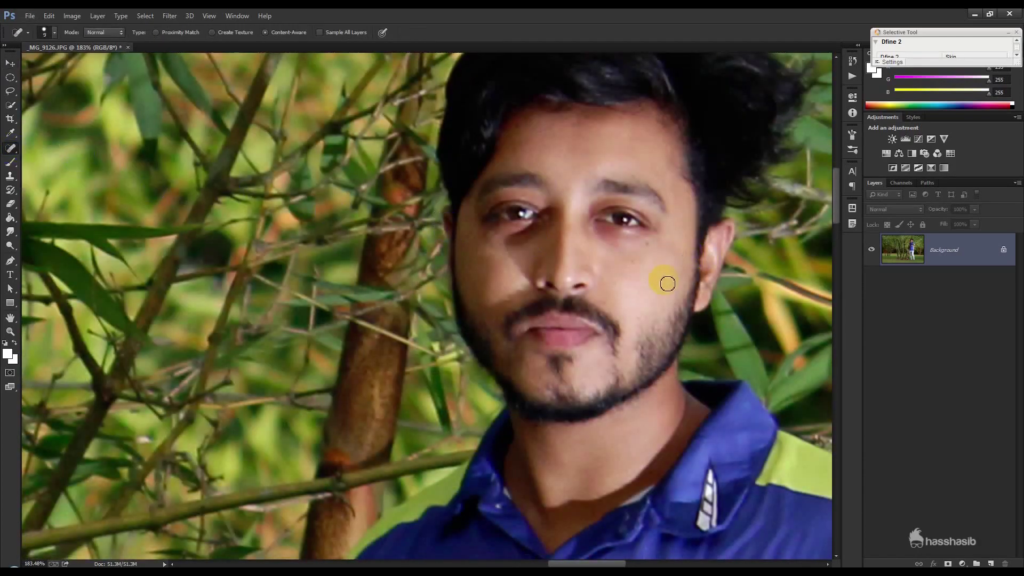
# - Heal the dark spots under the right eye, beside the nose and on the forehead
pyautogui.click(649, 246)
pyautogui.click(583, 268)
pyautogui.click(571, 153)
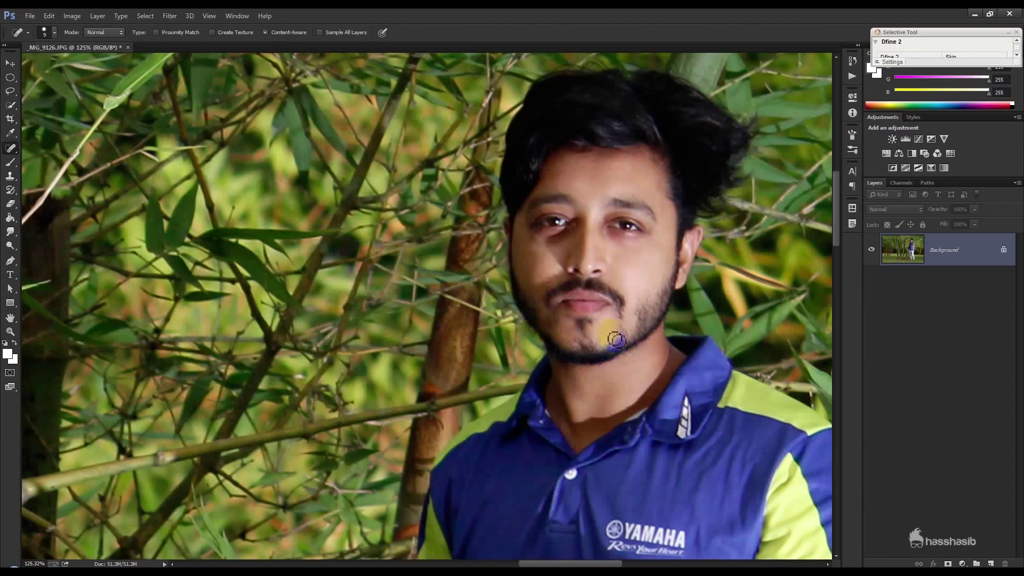
pyautogui.scroll(-2, 592, 341)
pyautogui.scroll(-2, 574, 320)
pyautogui.scroll(-2, 575, 318)
pyautogui.scroll(1, 575, 317)
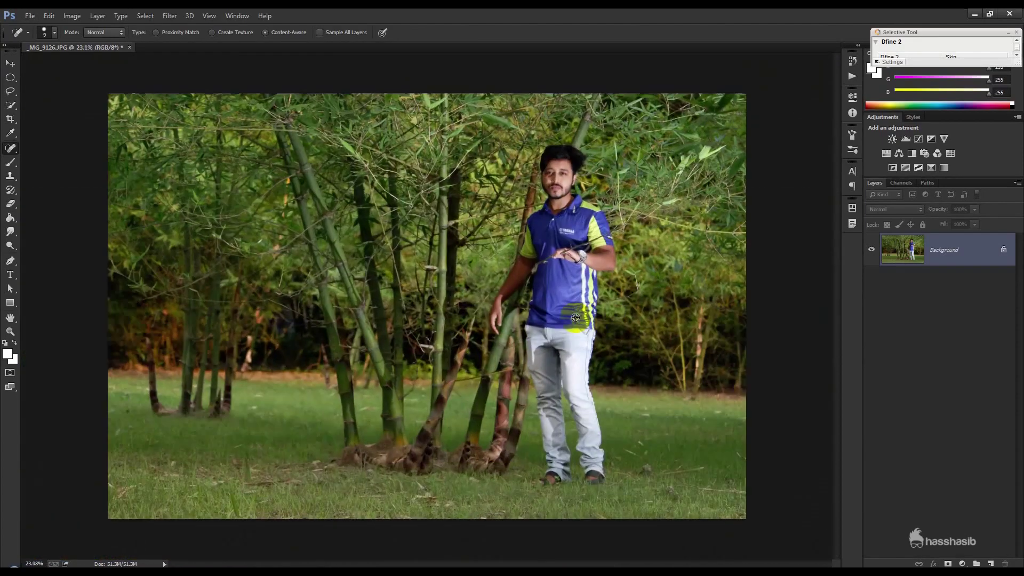
# - In the Camera Raw Filter, warm the temperature, shift the tint and set Shadows to +57
pyautogui.click(170, 15)
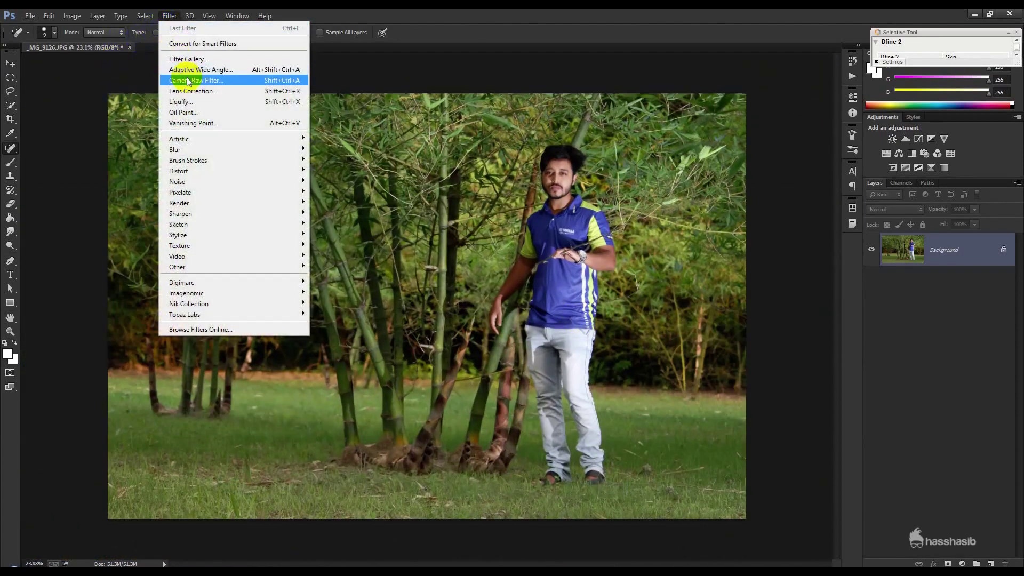
pyautogui.click(514, 240)
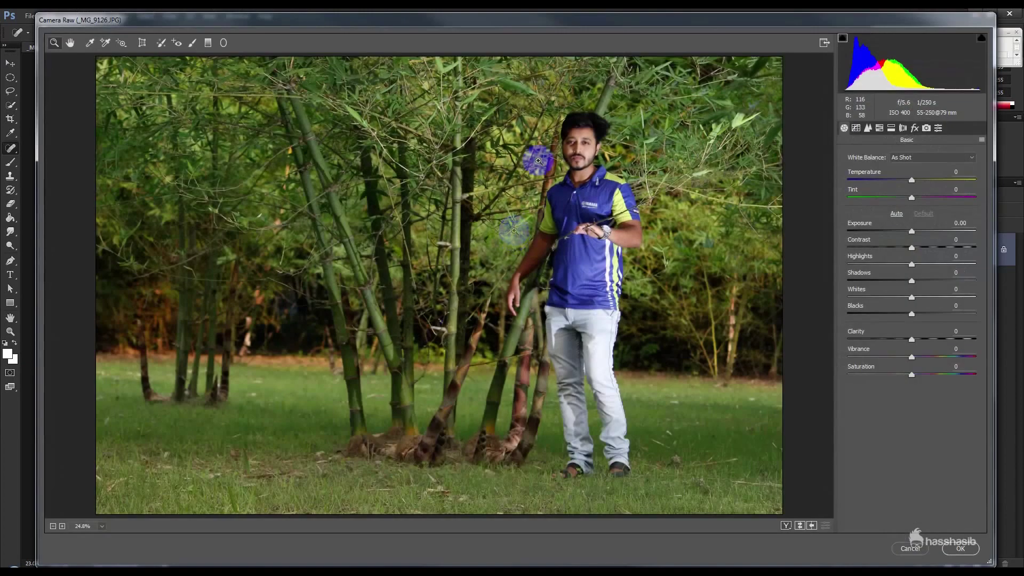
pyautogui.moveTo(912, 183); pyautogui.dragTo(912, 182)
pyautogui.moveTo(911, 197); pyautogui.dragTo(906, 201)
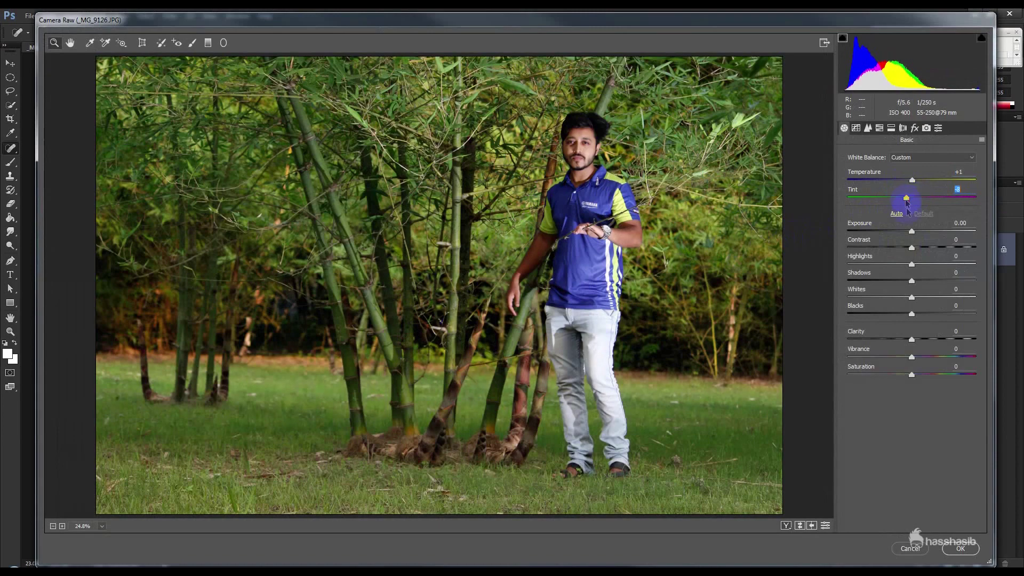
pyautogui.moveTo(911, 279)
pyautogui.mouseDown()
pyautogui.moveTo(823, 275)
pyautogui.moveTo(927, 275)
pyautogui.mouseUp()
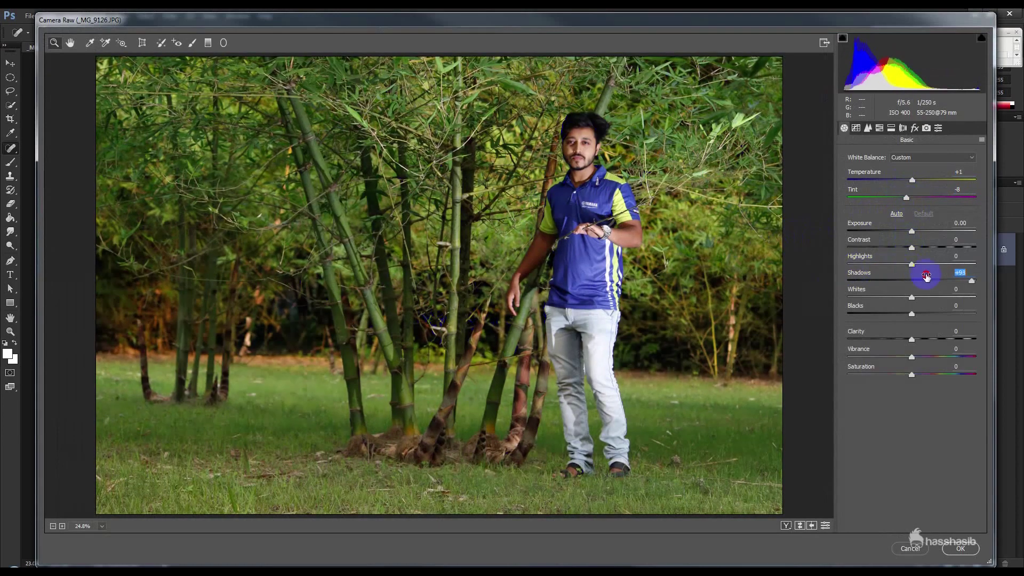
pyautogui.moveTo(919, 279)
pyautogui.mouseDown()
pyautogui.moveTo(929, 277)
pyautogui.moveTo(862, 267)
pyautogui.moveTo(918, 266)
pyautogui.moveTo(949, 280)
pyautogui.mouseUp()
pyautogui.click(911, 339)
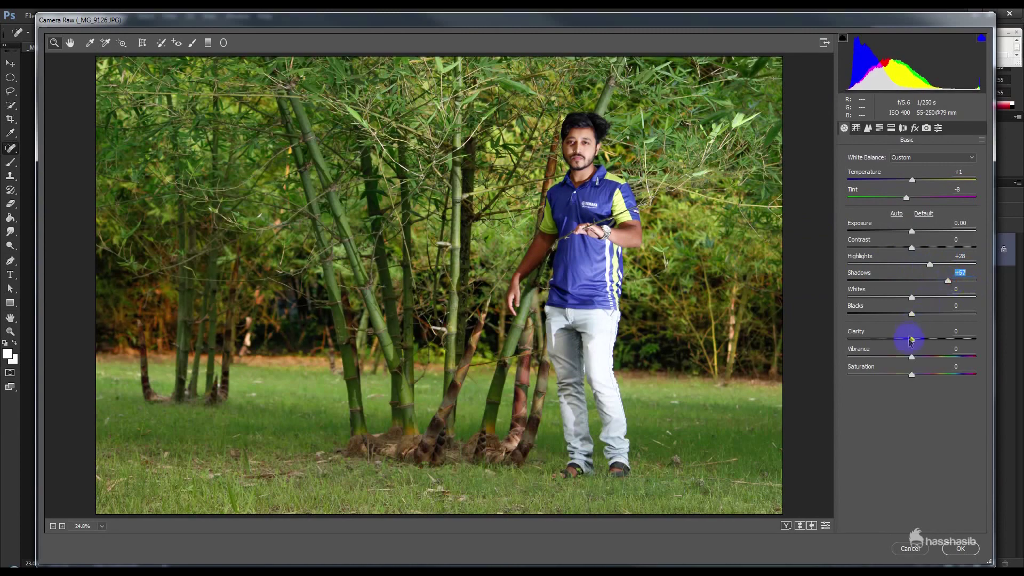
# - Boost Vibrance to +23, lift the Blacks and add sharpening Amount 20
pyautogui.moveTo(912, 359)
pyautogui.mouseDown()
pyautogui.moveTo(929, 359)
pyautogui.moveTo(917, 378)
pyautogui.moveTo(909, 373)
pyautogui.mouseUp()
pyautogui.moveTo(912, 314)
pyautogui.mouseDown()
pyautogui.moveTo(929, 315)
pyautogui.moveTo(883, 322)
pyautogui.moveTo(928, 320)
pyautogui.moveTo(911, 319)
pyautogui.moveTo(924, 303)
pyautogui.mouseUp()
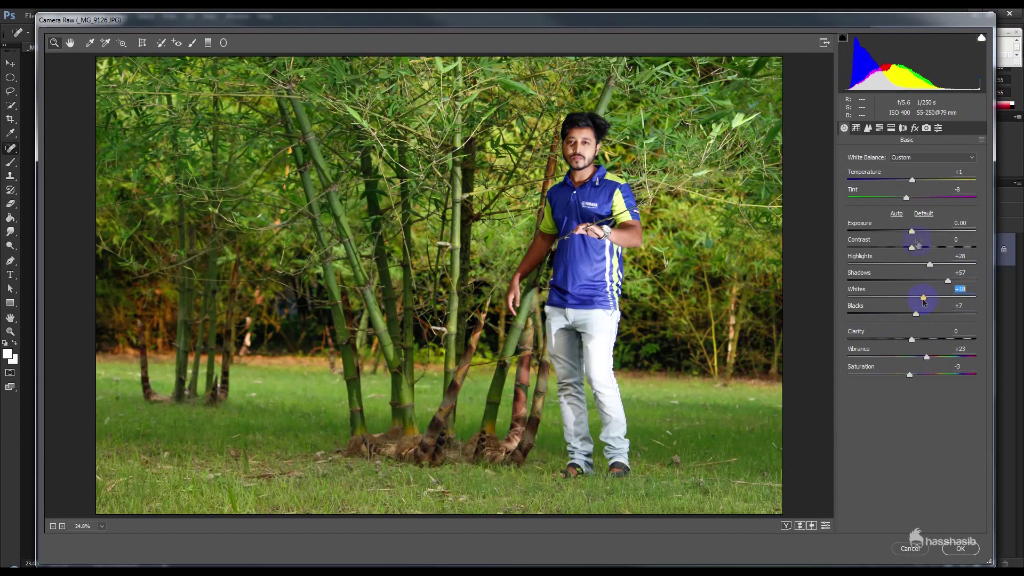
pyautogui.click(868, 128)
pyautogui.moveTo(848, 172); pyautogui.dragTo(859, 175)
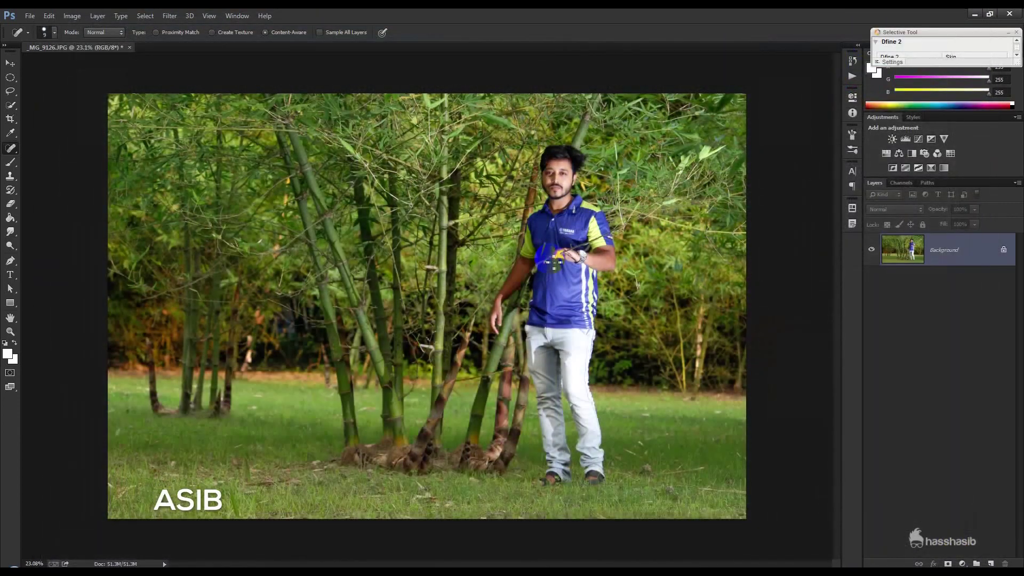
# - Straighten the photo with the Crop tool by rotating about -2.4° and committing the crop
pyautogui.click(10, 118)
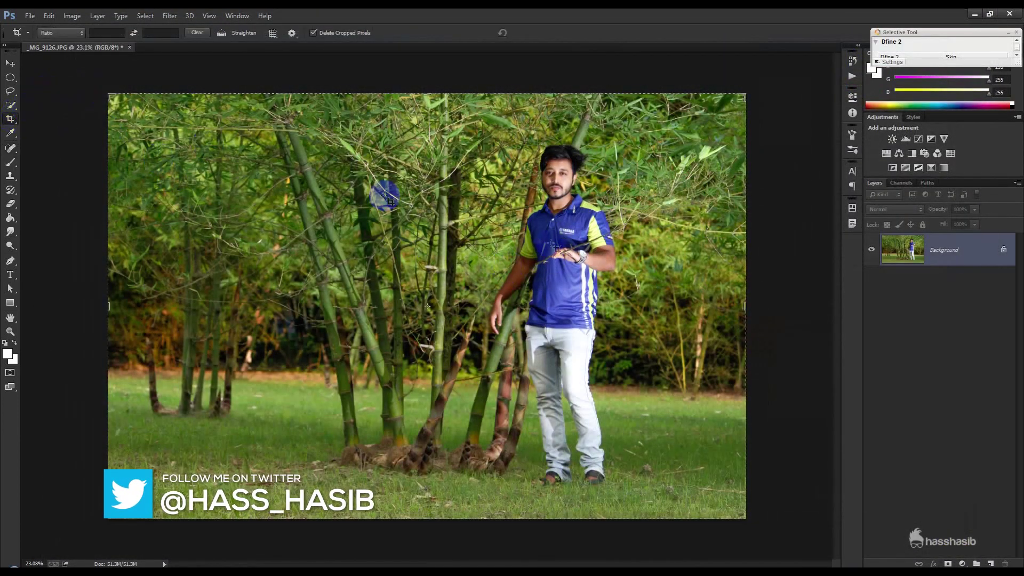
pyautogui.click(778, 206)
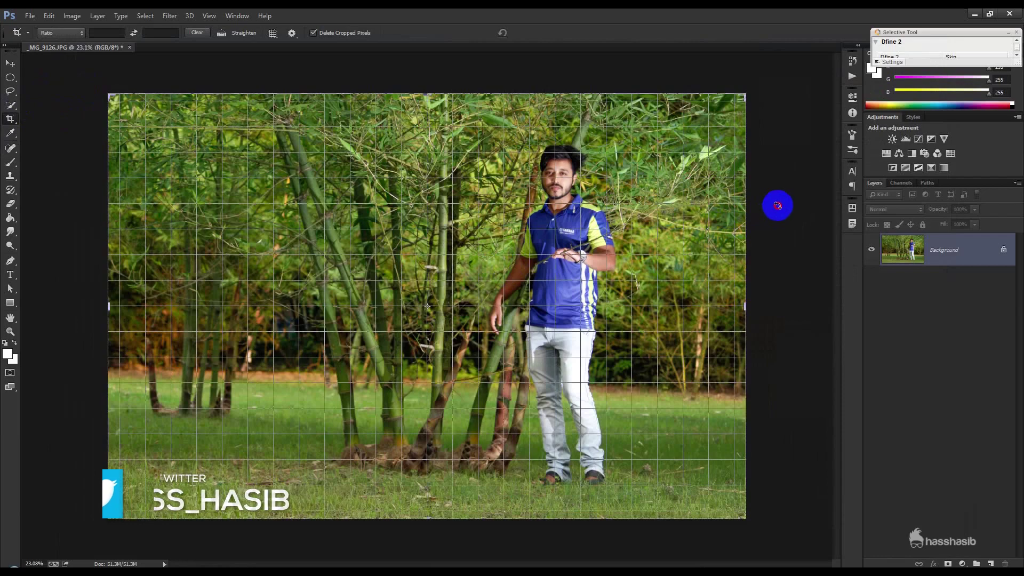
pyautogui.moveTo(777, 206); pyautogui.dragTo(781, 191)
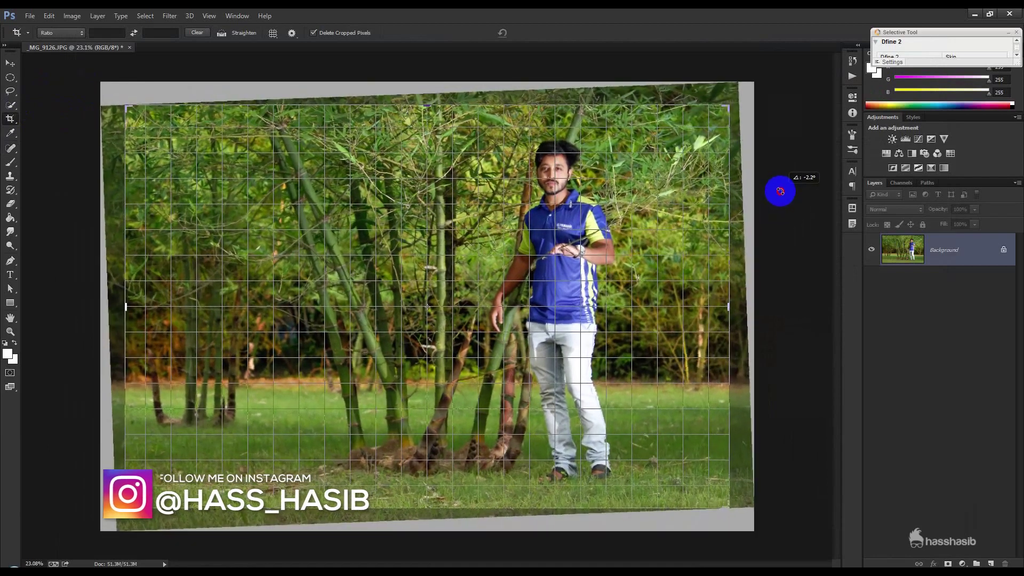
pyautogui.moveTo(781, 191); pyautogui.dragTo(782, 188)
pyautogui.click(536, 34)
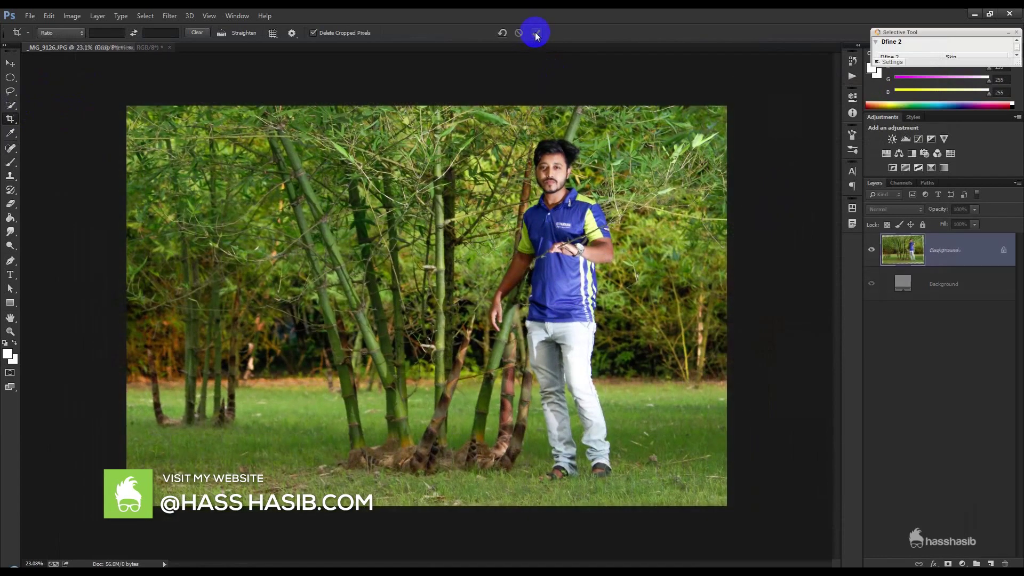
# - Resize the image to a width of 3000 px
pyautogui.click(80, 16)
pyautogui.click(90, 96)
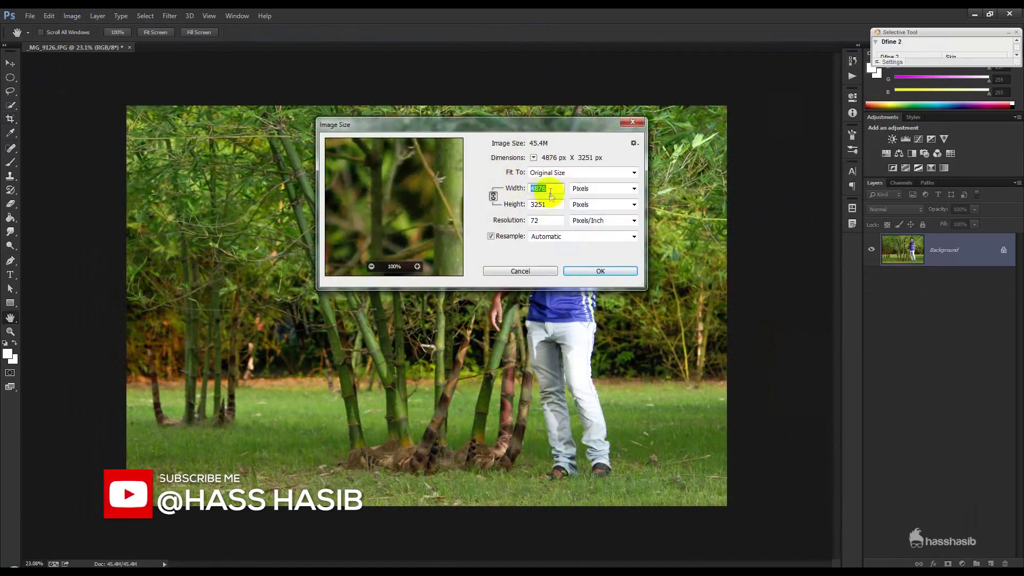
pyautogui.write('3000')
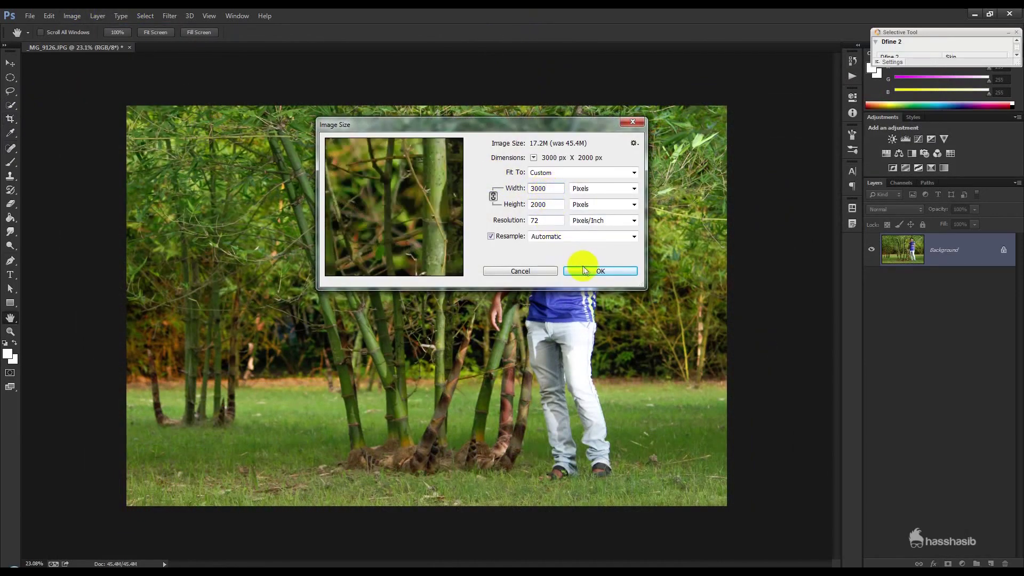
pyautogui.click(581, 269)
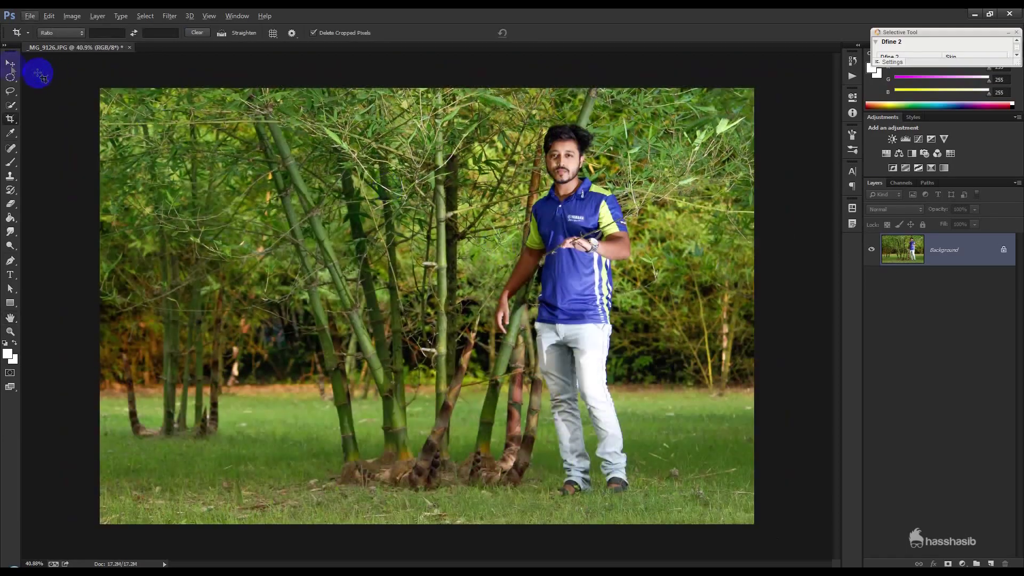
pyautogui.click(10, 63)
pyautogui.click(170, 16)
# - In Camera Raw HSL, tweak the orange luminance and cut Oranges saturation to -14
pyautogui.click(181, 80)
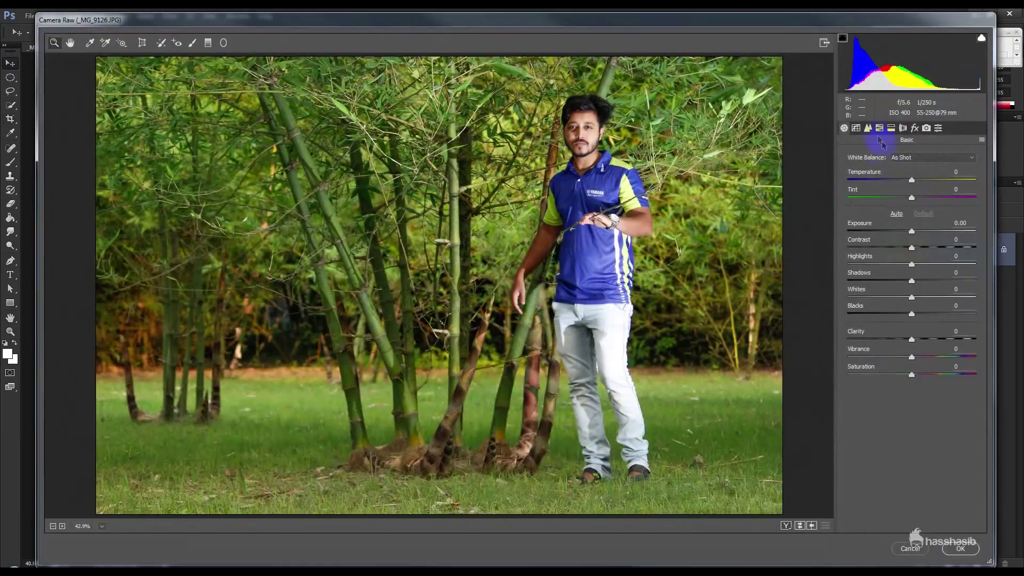
pyautogui.click(879, 128)
pyautogui.click(910, 172)
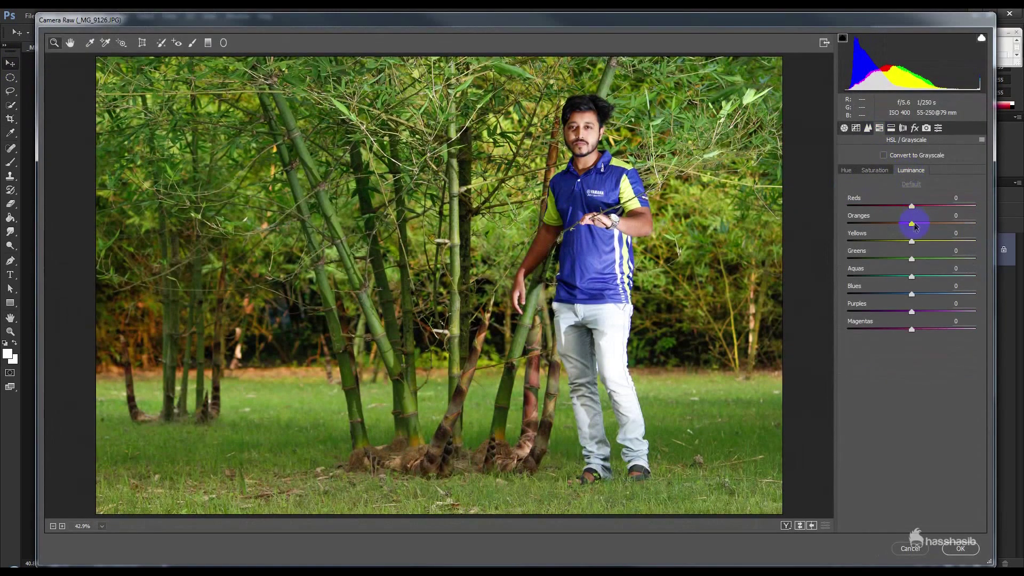
pyautogui.moveTo(913, 225); pyautogui.dragTo(929, 228)
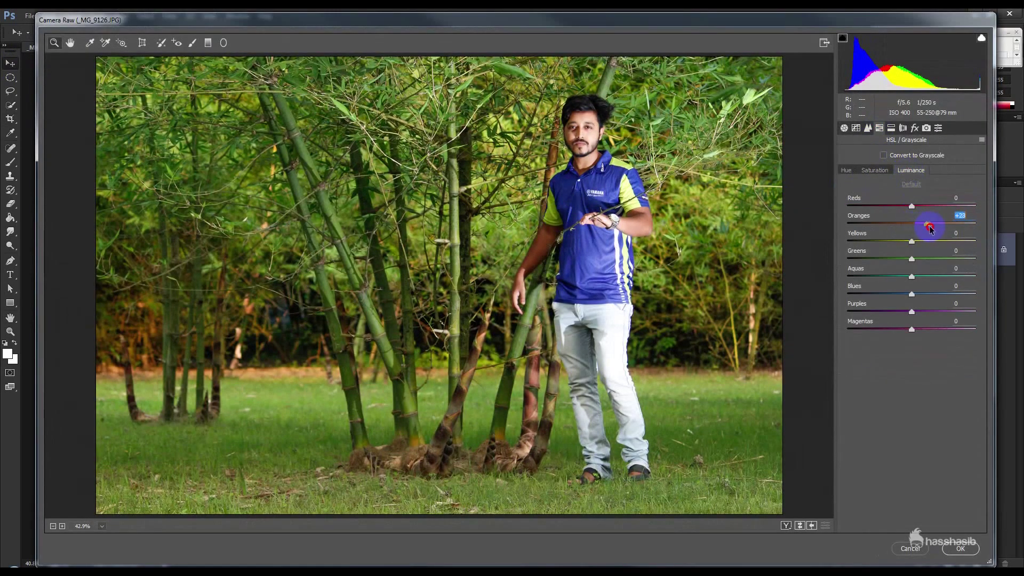
pyautogui.click(875, 170)
pyautogui.moveTo(909, 224); pyautogui.dragTo(891, 229)
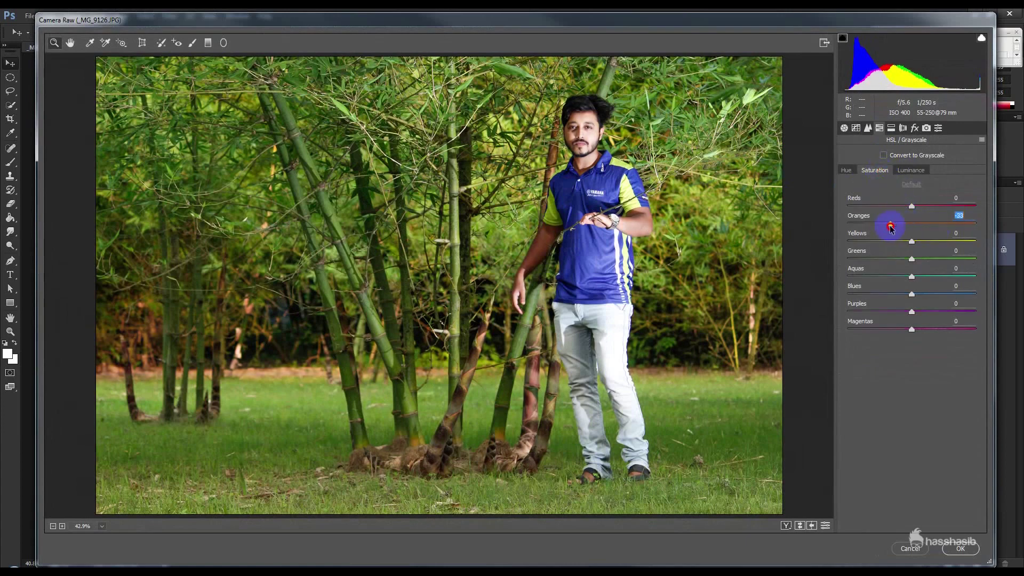
pyautogui.click(911, 170)
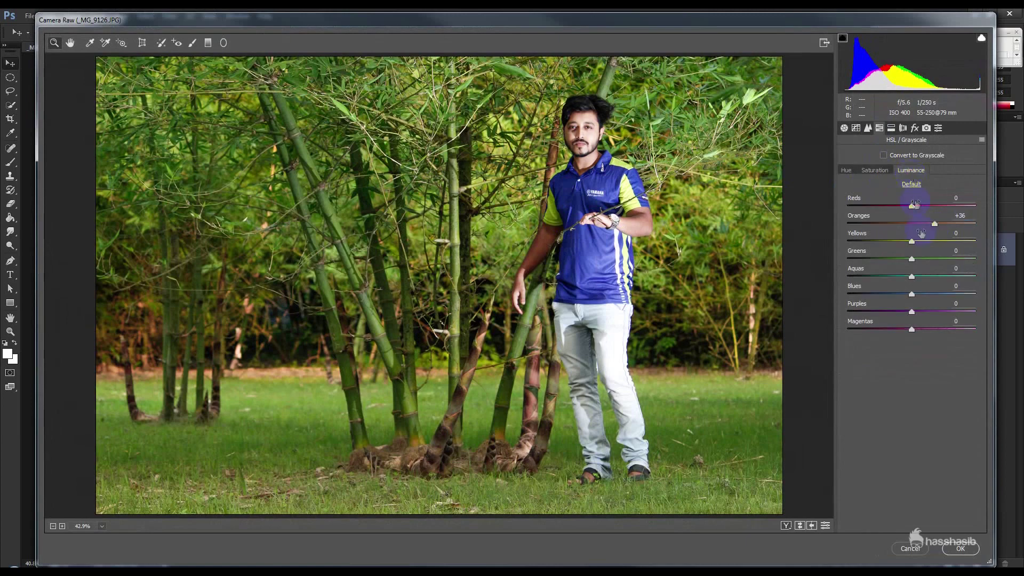
pyautogui.moveTo(928, 224); pyautogui.dragTo(921, 226)
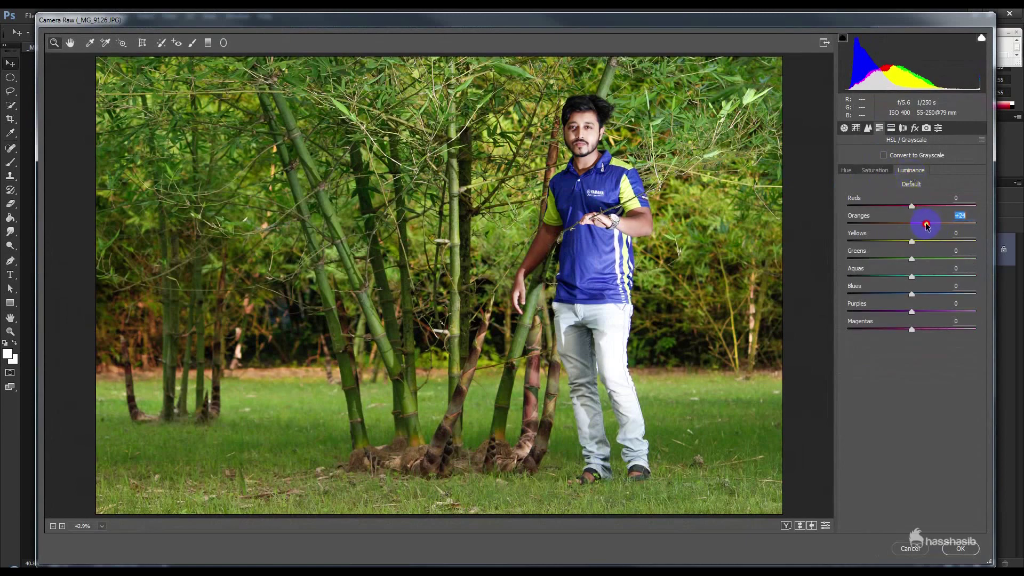
pyautogui.click(876, 170)
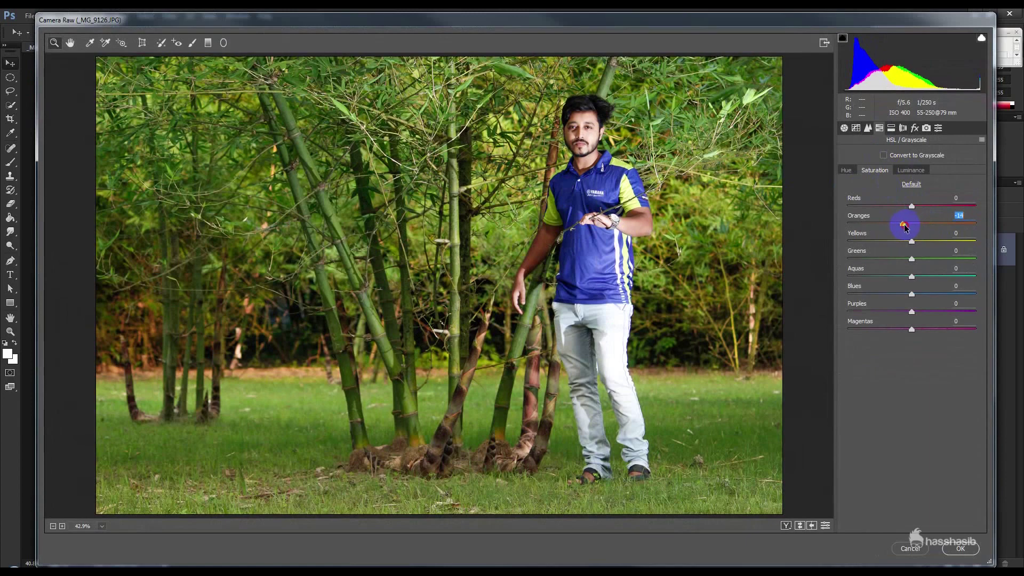
# - Desaturate Yellows to -95, raise Blues saturation to +36 and test the Reds saturation
pyautogui.moveTo(913, 241); pyautogui.dragTo(869, 243)
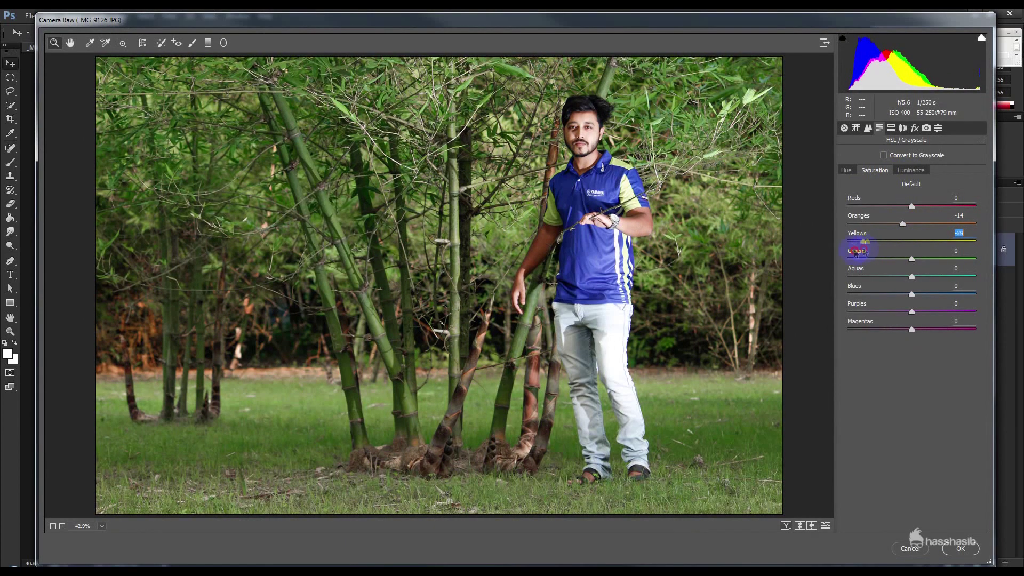
pyautogui.moveTo(865, 252); pyautogui.dragTo(855, 253)
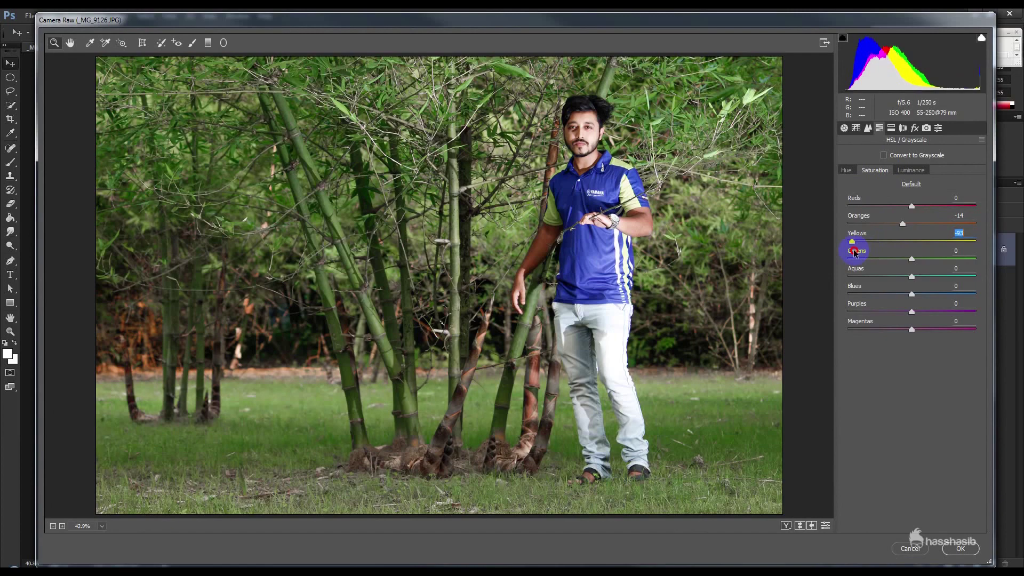
pyautogui.moveTo(856, 253); pyautogui.dragTo(847, 256)
pyautogui.moveTo(852, 256)
pyautogui.mouseDown()
pyautogui.moveTo(935, 260)
pyautogui.moveTo(892, 276)
pyautogui.mouseUp()
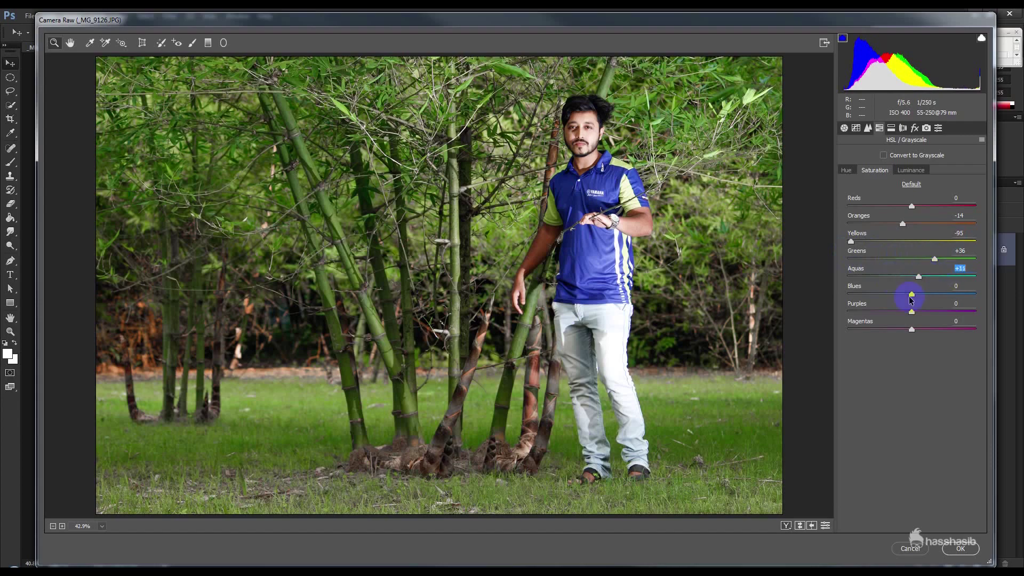
pyautogui.moveTo(912, 294); pyautogui.dragTo(931, 294)
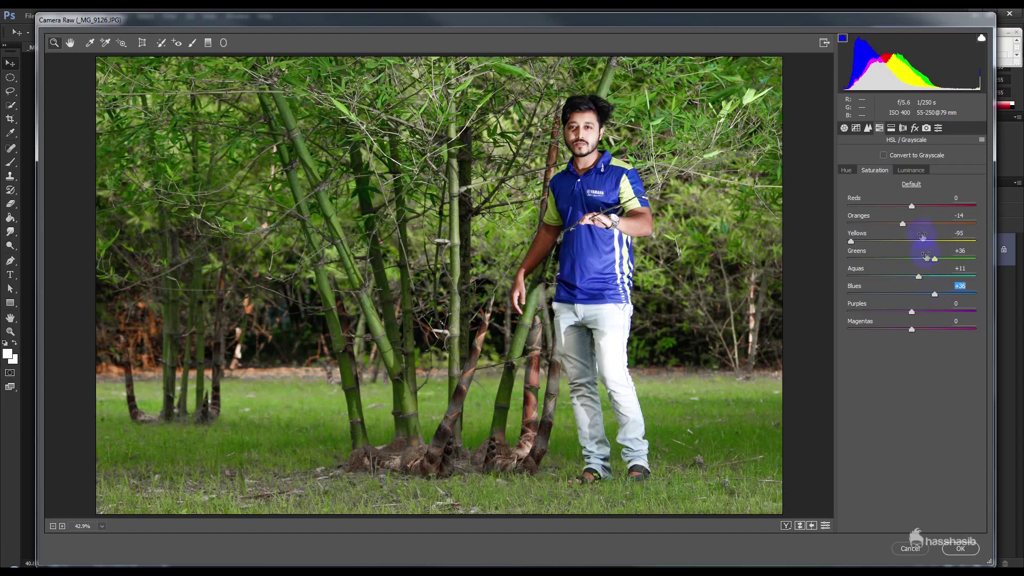
pyautogui.moveTo(916, 210); pyautogui.dragTo(939, 215)
pyautogui.moveTo(940, 215); pyautogui.dragTo(911, 218)
pyautogui.click(925, 129)
# - Shift the blue, green and red primary hues and adjust blue and red primary saturation
pyautogui.moveTo(911, 331)
pyautogui.mouseDown()
pyautogui.moveTo(877, 333)
pyautogui.moveTo(901, 330)
pyautogui.mouseUp()
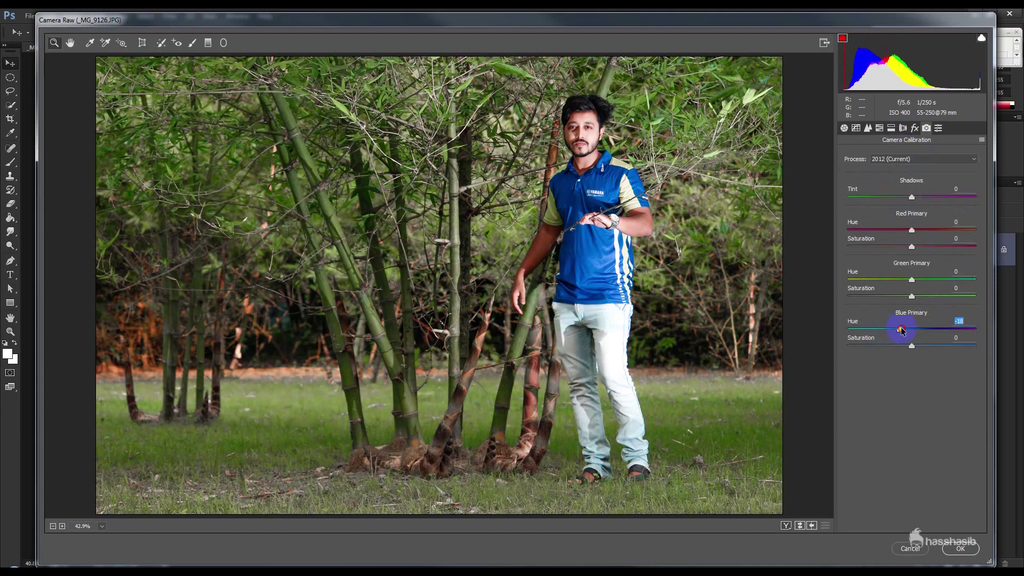
pyautogui.moveTo(911, 346)
pyautogui.mouseDown()
pyautogui.moveTo(924, 347)
pyautogui.moveTo(862, 346)
pyautogui.moveTo(948, 350)
pyautogui.moveTo(910, 352)
pyautogui.mouseUp()
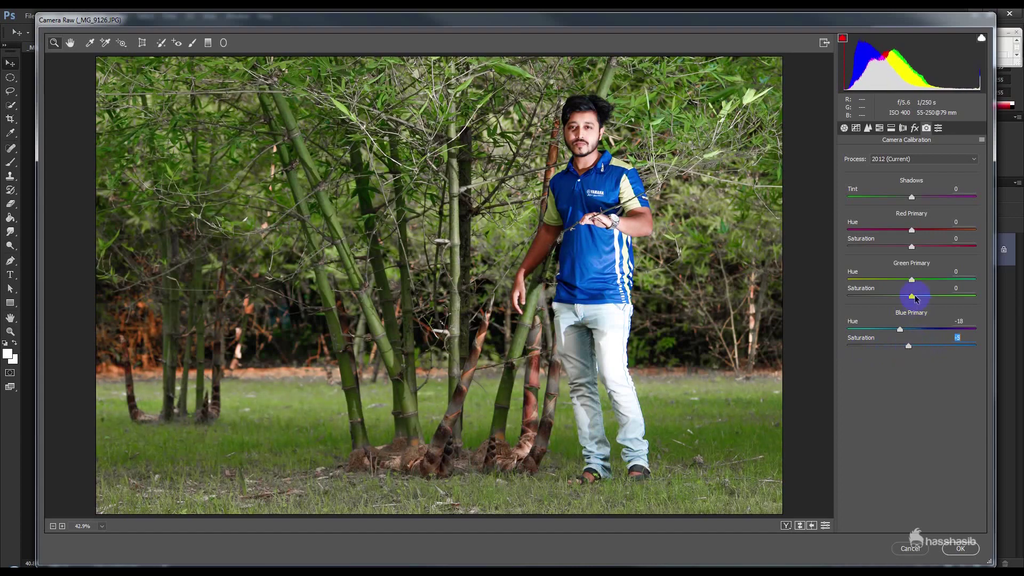
pyautogui.moveTo(913, 283)
pyautogui.mouseDown()
pyautogui.moveTo(904, 280)
pyautogui.moveTo(953, 279)
pyautogui.moveTo(902, 285)
pyautogui.mouseUp()
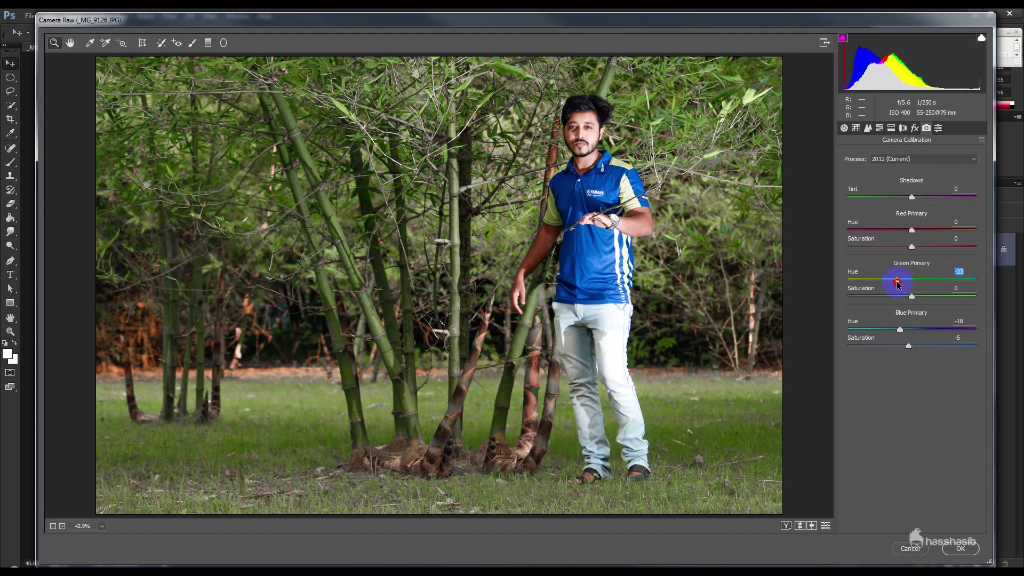
pyautogui.moveTo(916, 232); pyautogui.dragTo(901, 232)
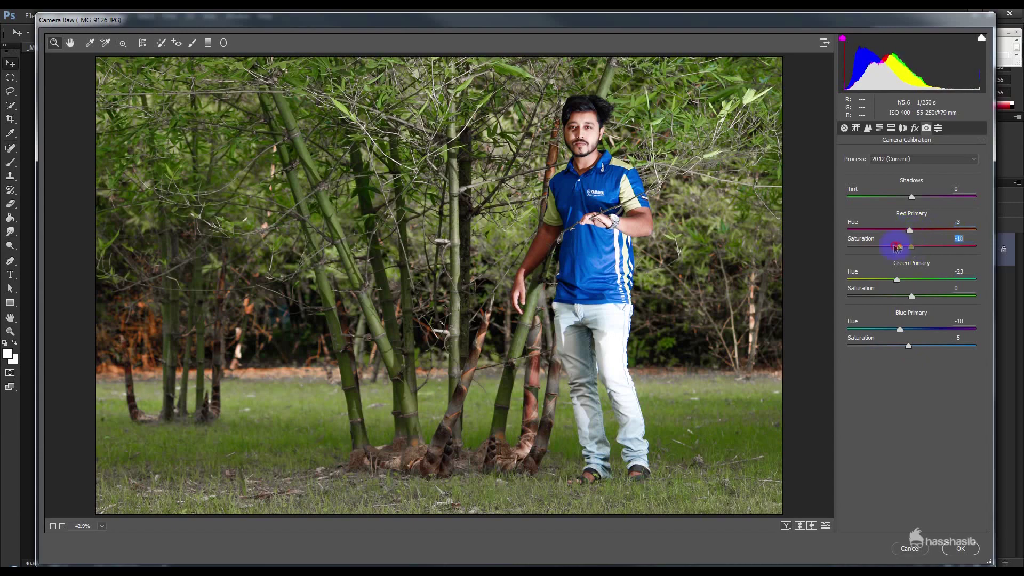
pyautogui.moveTo(899, 247); pyautogui.dragTo(919, 250)
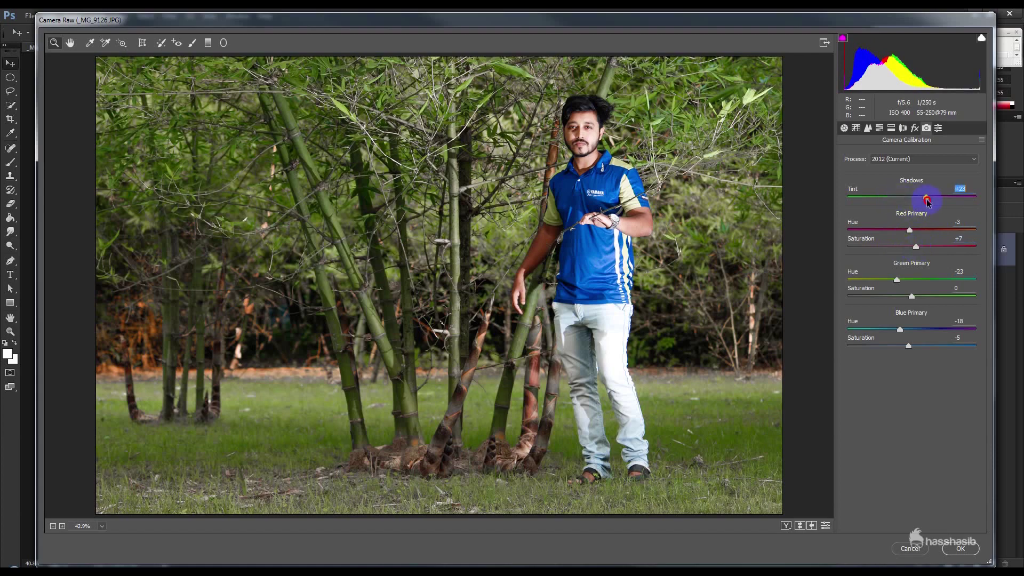
# - Darken the photo's edges with a Post Crop Vignetting Amount of -18
pyautogui.click(914, 128)
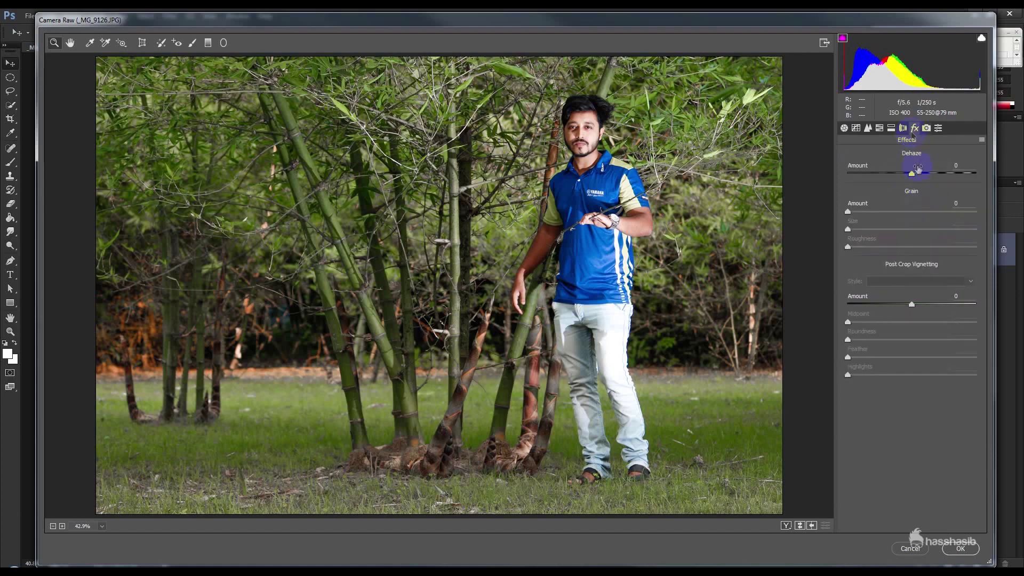
pyautogui.moveTo(913, 306); pyautogui.dragTo(896, 308)
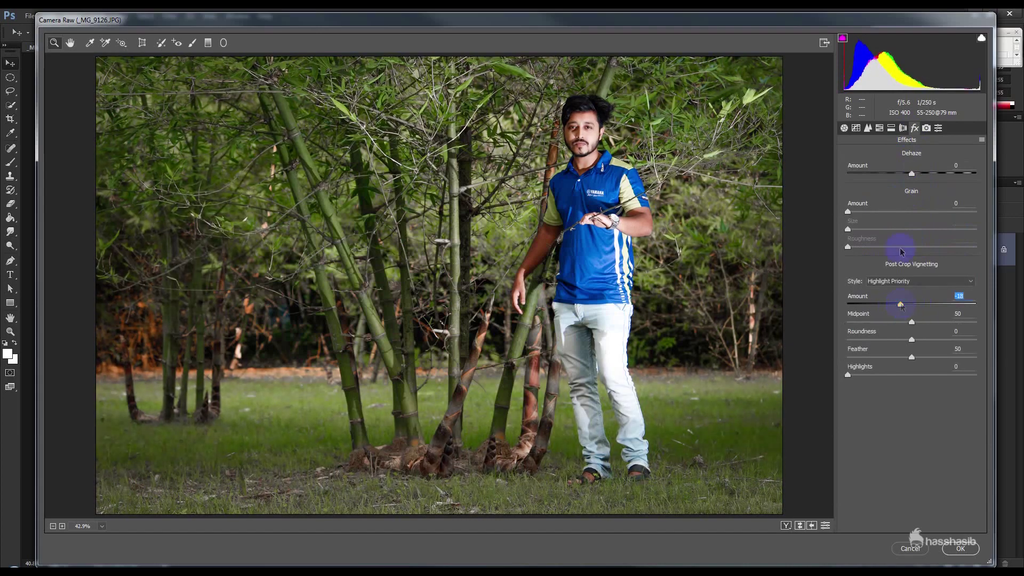
pyautogui.click(224, 43)
# - Draw a tall oval radial filter around the man and reset its sliders to zero
pyautogui.moveTo(590, 192); pyautogui.dragTo(739, 347)
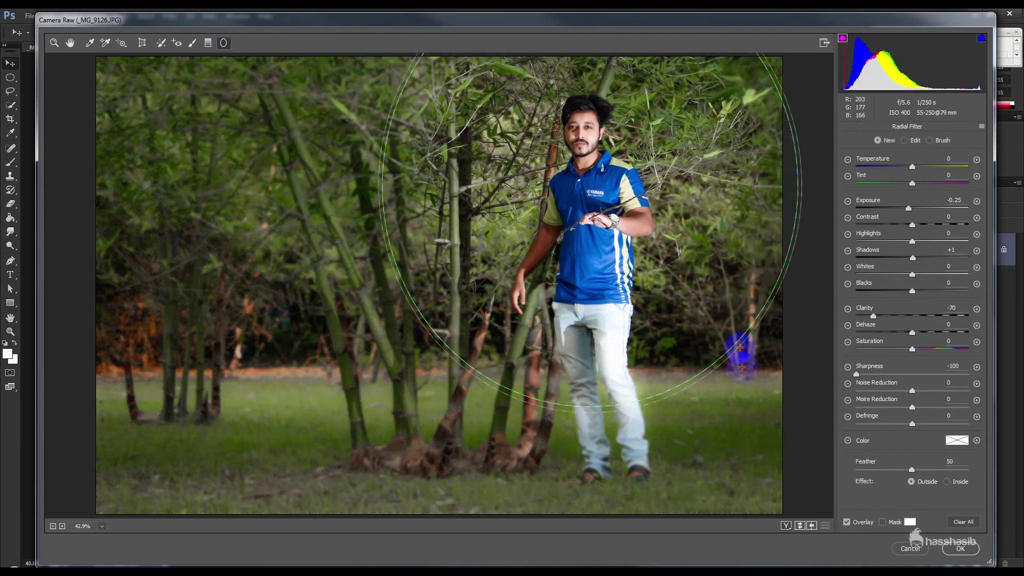
pyautogui.moveTo(740, 348); pyautogui.dragTo(715, 473)
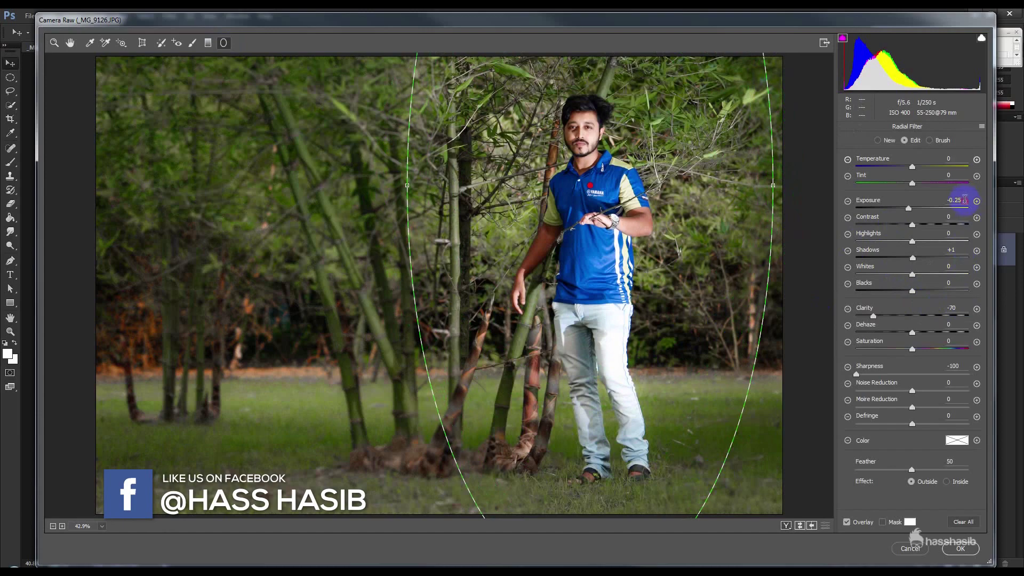
pyautogui.doubleClick(913, 208)
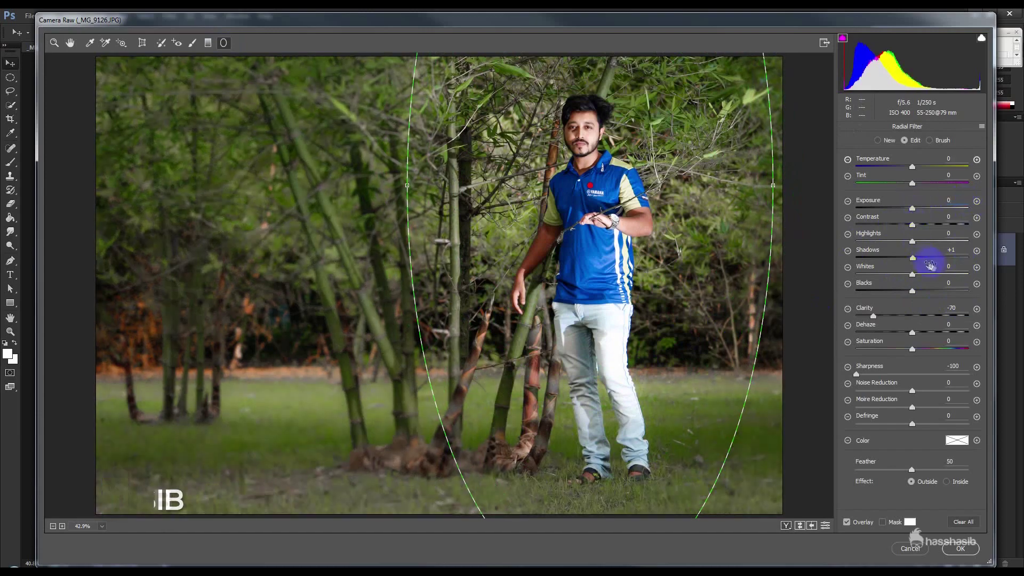
pyautogui.doubleClick(954, 251)
pyautogui.doubleClick(953, 309)
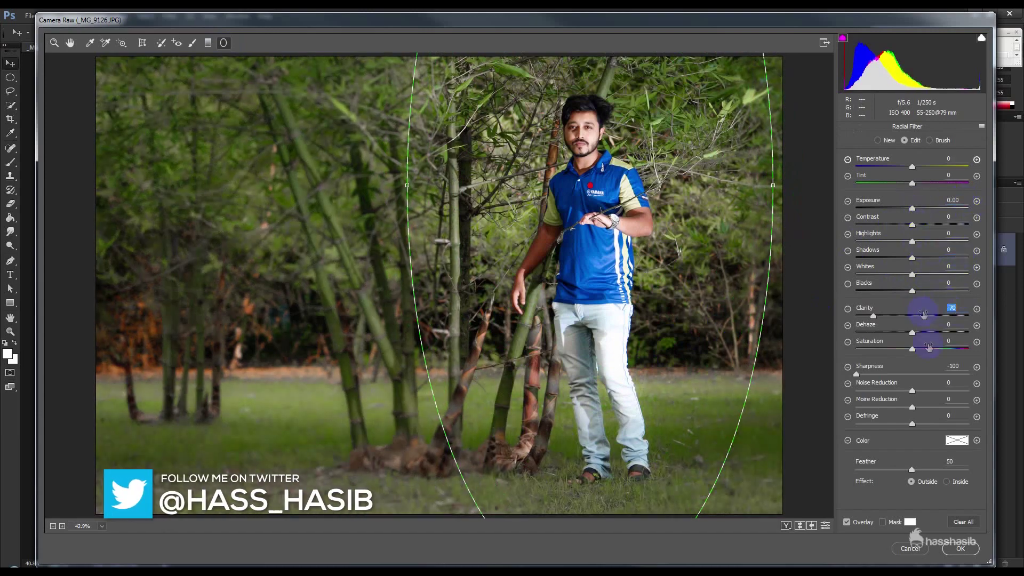
pyautogui.doubleClick(958, 366)
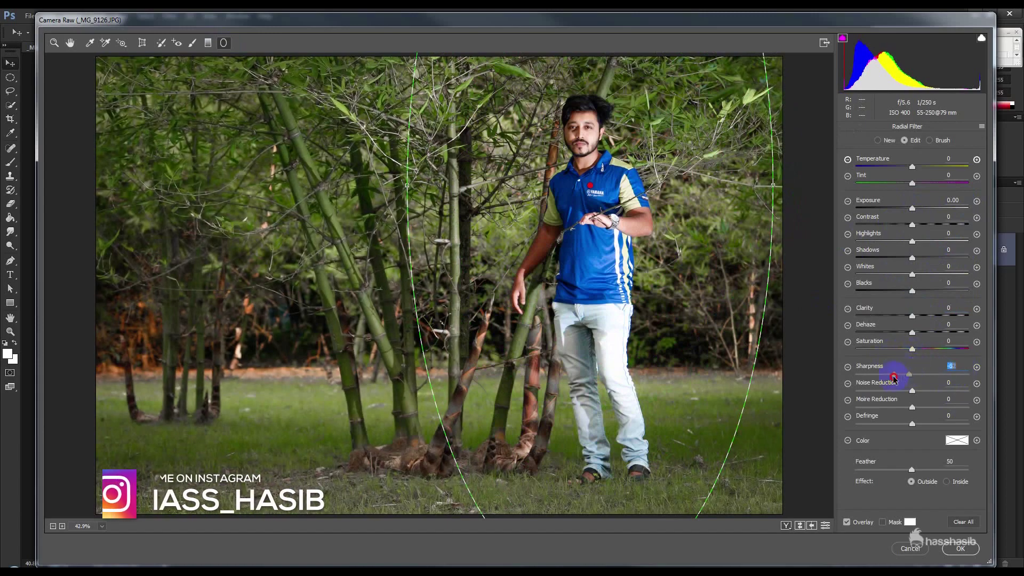
pyautogui.moveTo(913, 375); pyautogui.dragTo(911, 377)
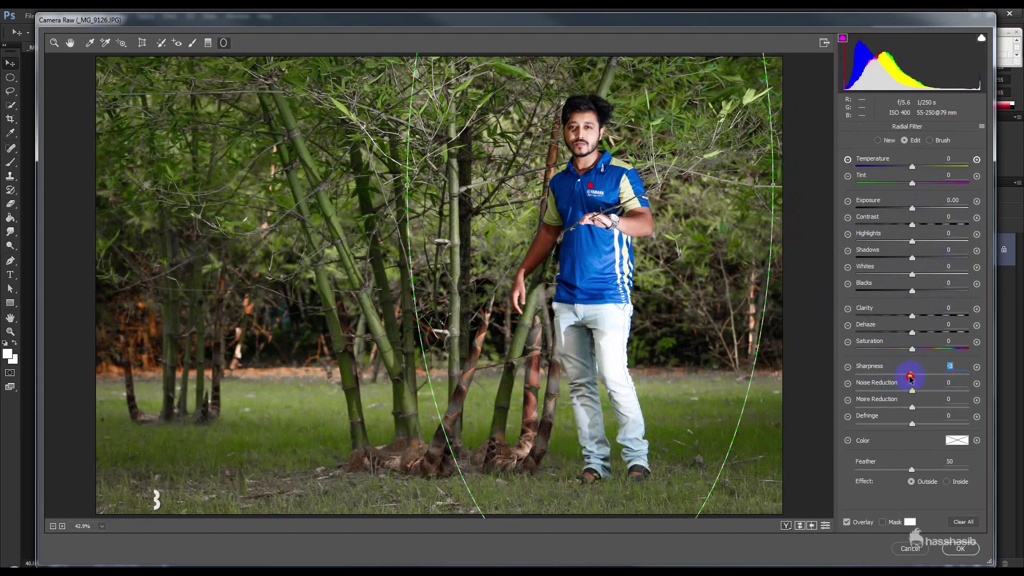
pyautogui.doubleClick(910, 376)
# - Set the radial filter's outside Exposure to -0.60 and reshape the ellipse to fit the man
pyautogui.moveTo(911, 208); pyautogui.dragTo(902, 210)
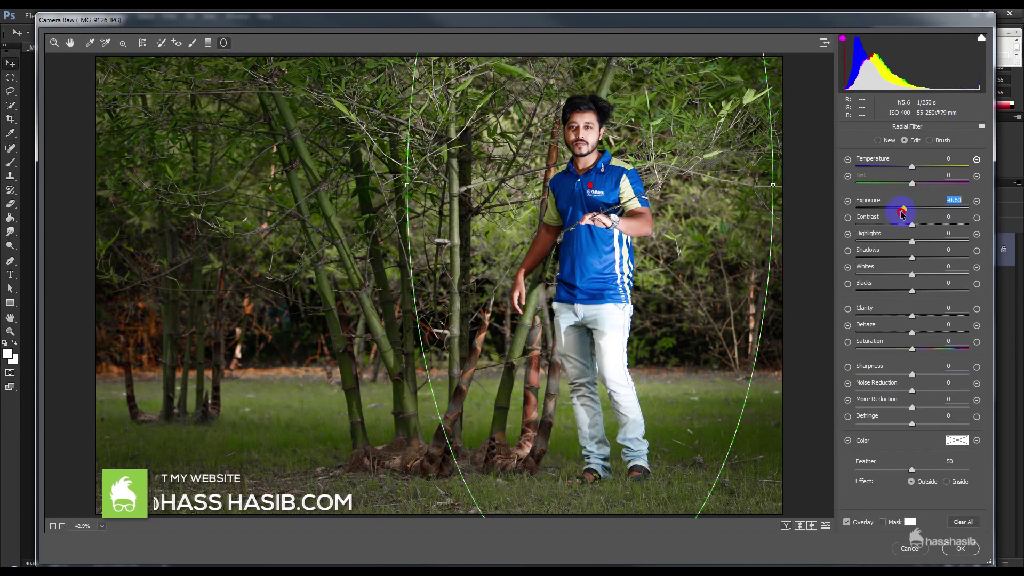
pyautogui.moveTo(775, 187)
pyautogui.mouseDown()
pyautogui.moveTo(807, 190)
pyautogui.moveTo(799, 187)
pyautogui.mouseUp()
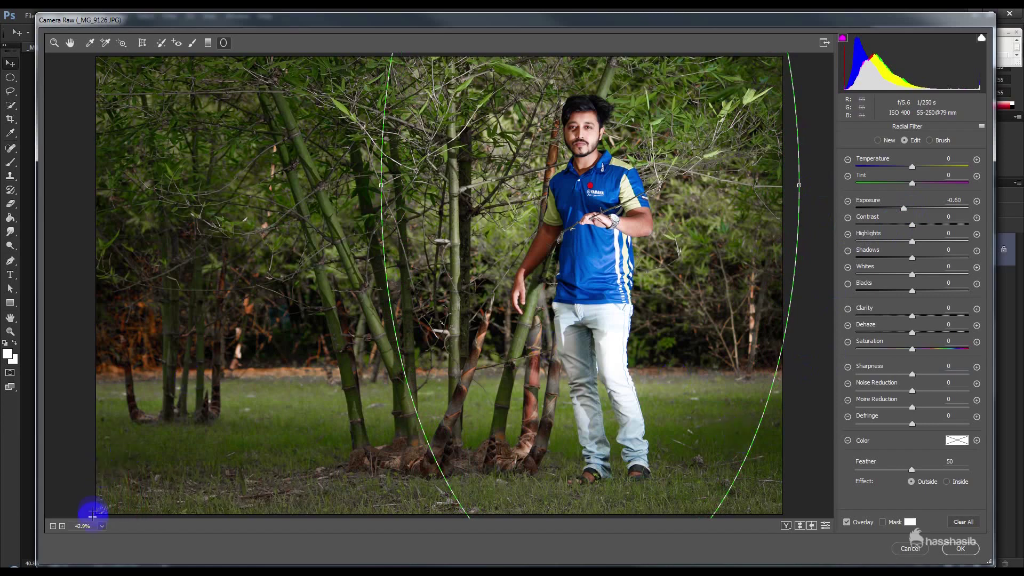
pyautogui.click(53, 526)
pyautogui.moveTo(526, 466); pyautogui.dragTo(539, 339)
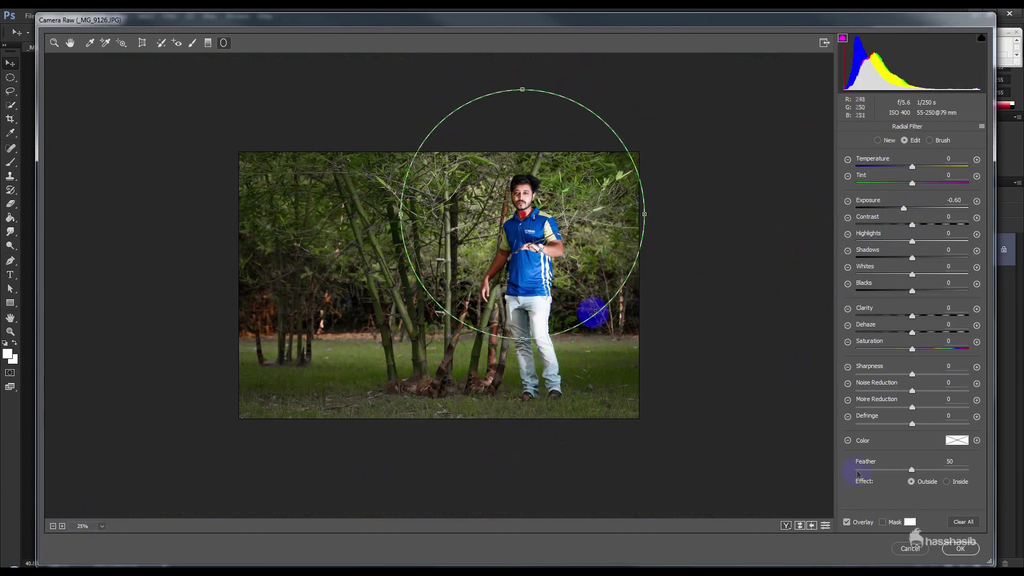
pyautogui.click(70, 43)
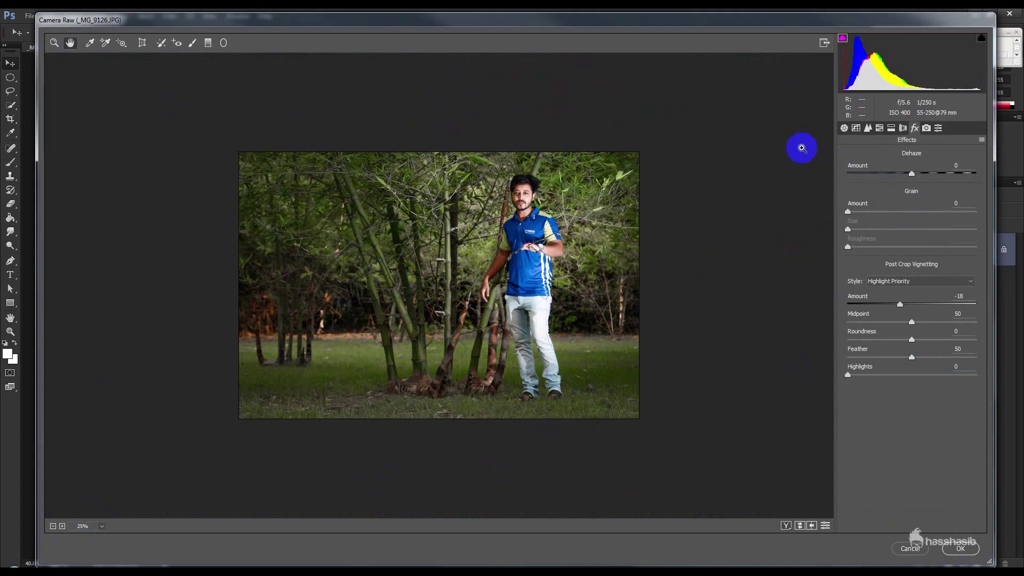
# - Set the parametric tone curve to Highlights -11 and Lights +3, adjust Darks, and apply Camera Raw
pyautogui.hotkey('ctrl', '+')
pyautogui.hotkey('ctrl', '+')
pyautogui.hotkey('ctrl', '-')
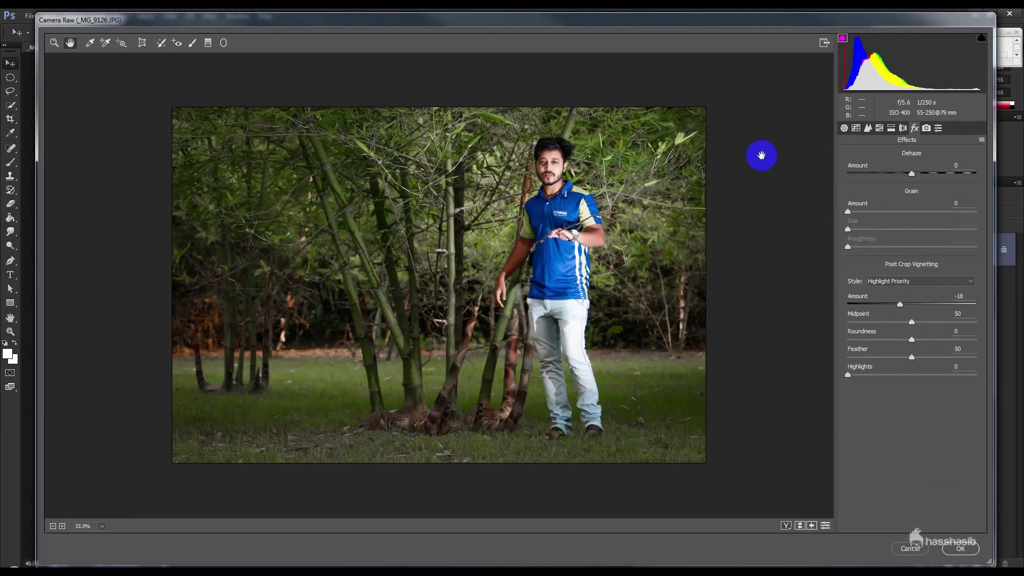
pyautogui.click(868, 128)
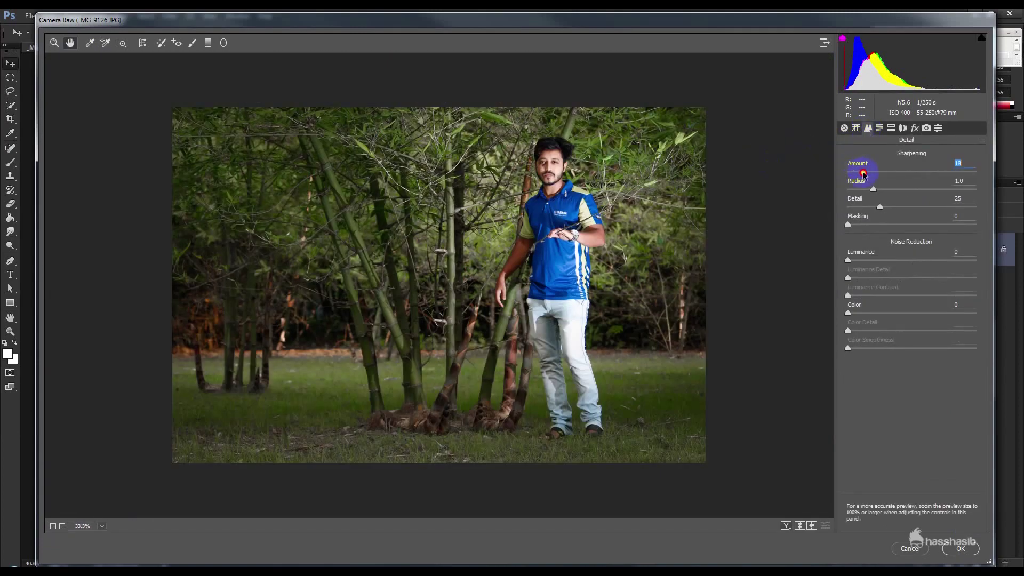
pyautogui.click(855, 130)
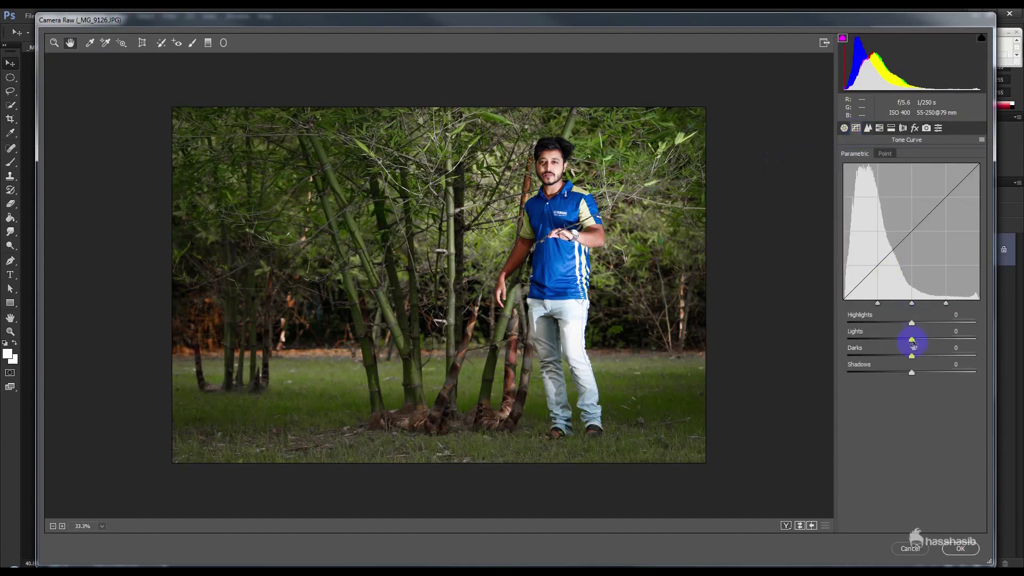
pyautogui.moveTo(920, 341); pyautogui.dragTo(916, 340)
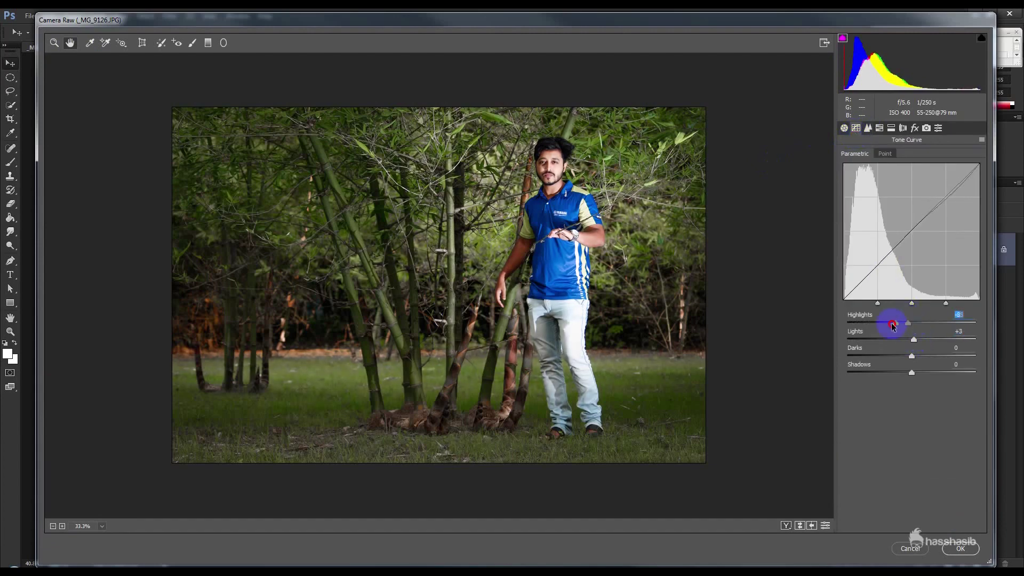
pyautogui.moveTo(924, 321); pyautogui.dragTo(884, 325)
pyautogui.moveTo(912, 357)
pyautogui.mouseDown()
pyautogui.moveTo(894, 354)
pyautogui.moveTo(914, 355)
pyautogui.mouseUp()
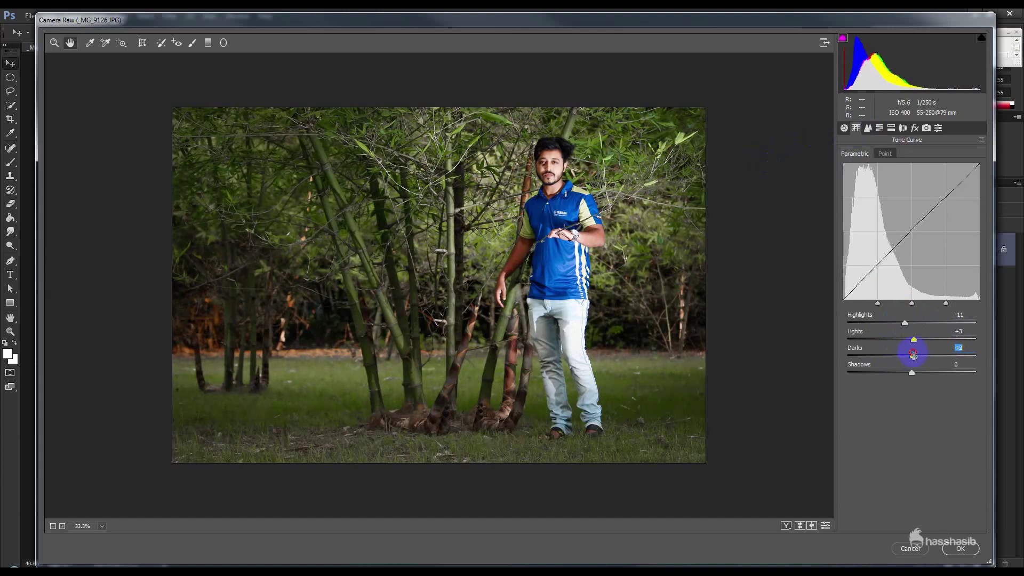
pyautogui.click(964, 549)
pyautogui.moveTo(592, 288); pyautogui.dragTo(597, 304)
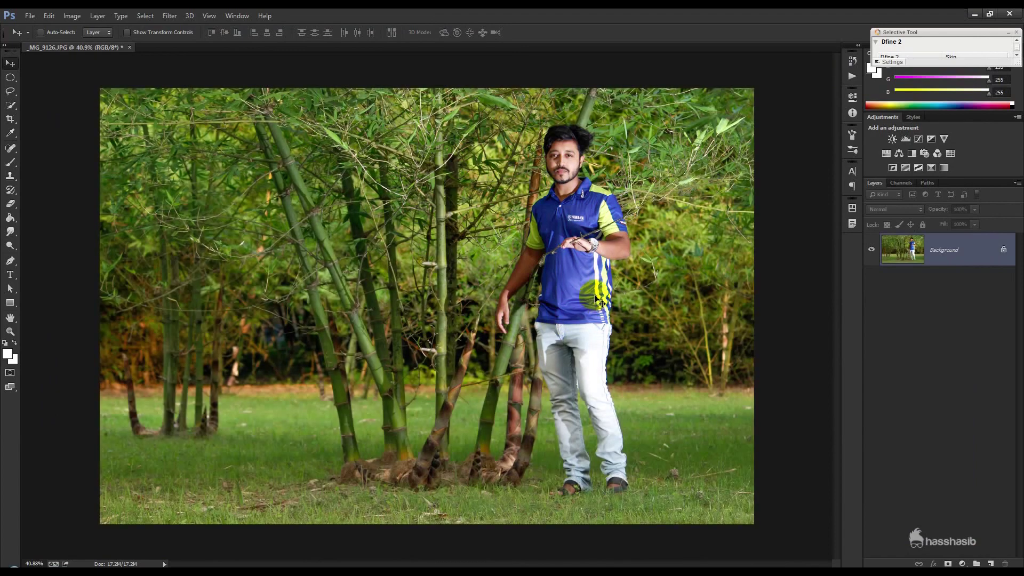
# - Add a Color Lookup adjustment layer and apply the 2Strip.look LUT
pyautogui.scroll(1, 632, 217)
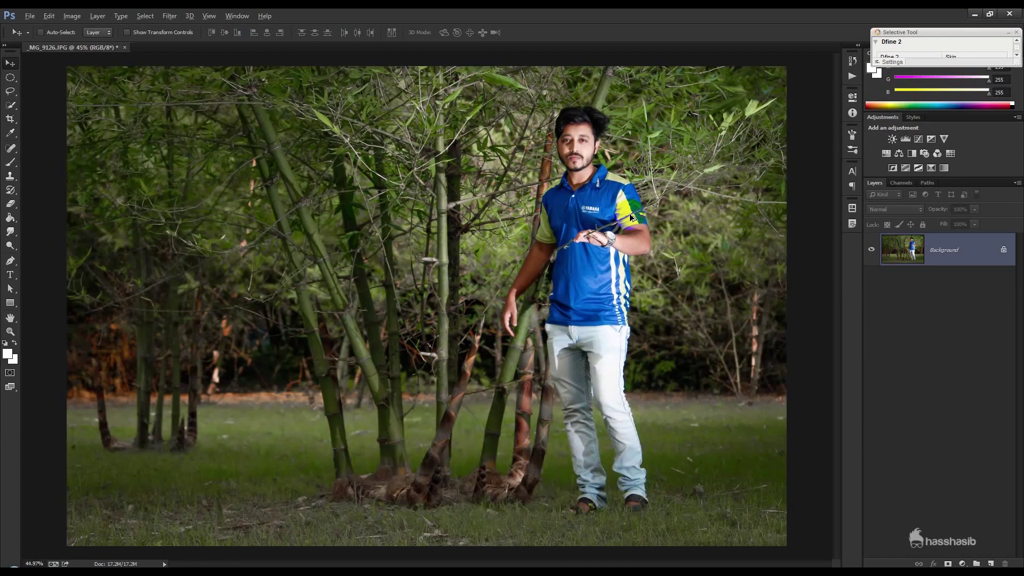
pyautogui.click(962, 563)
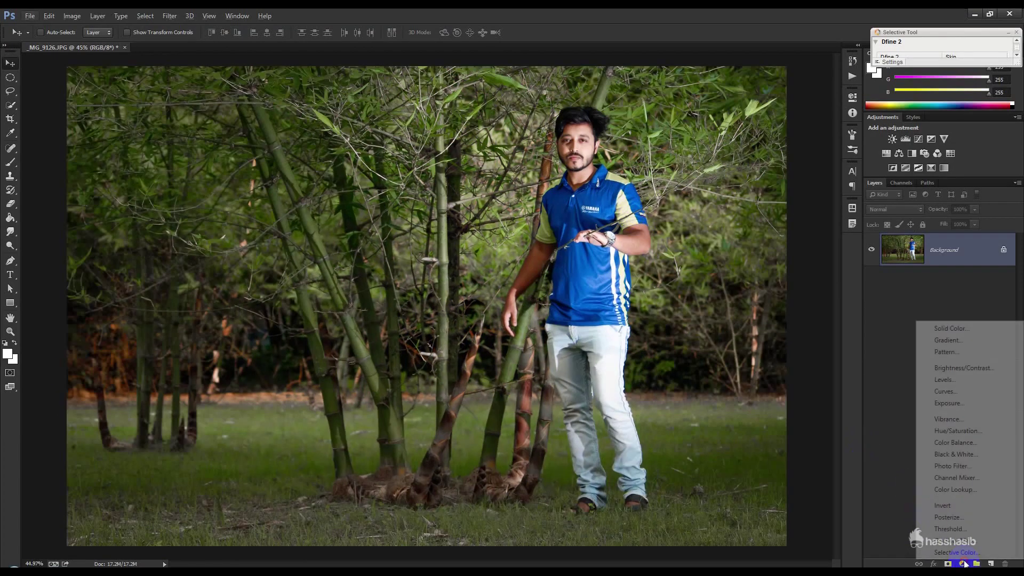
pyautogui.click(964, 487)
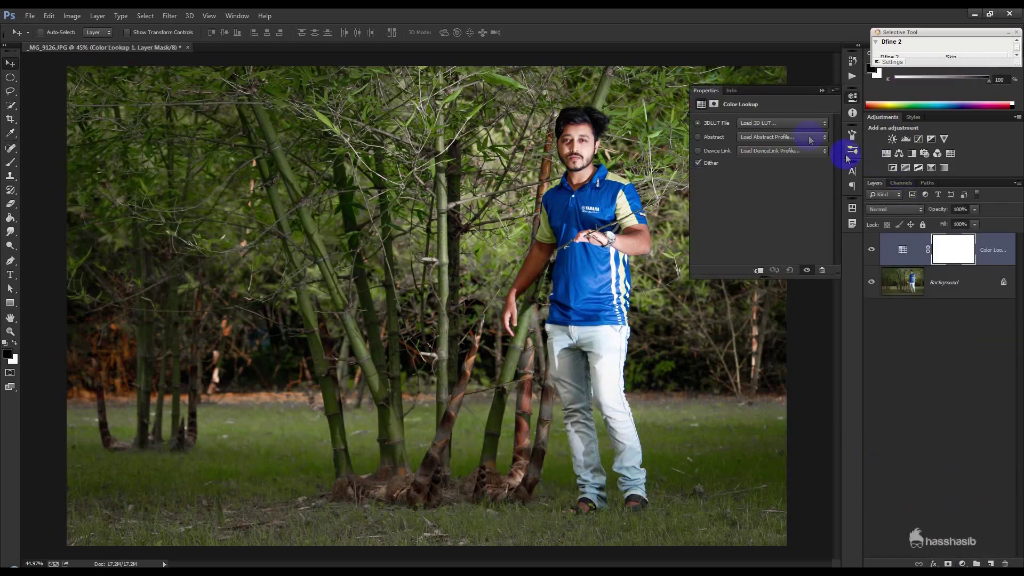
pyautogui.click(783, 123)
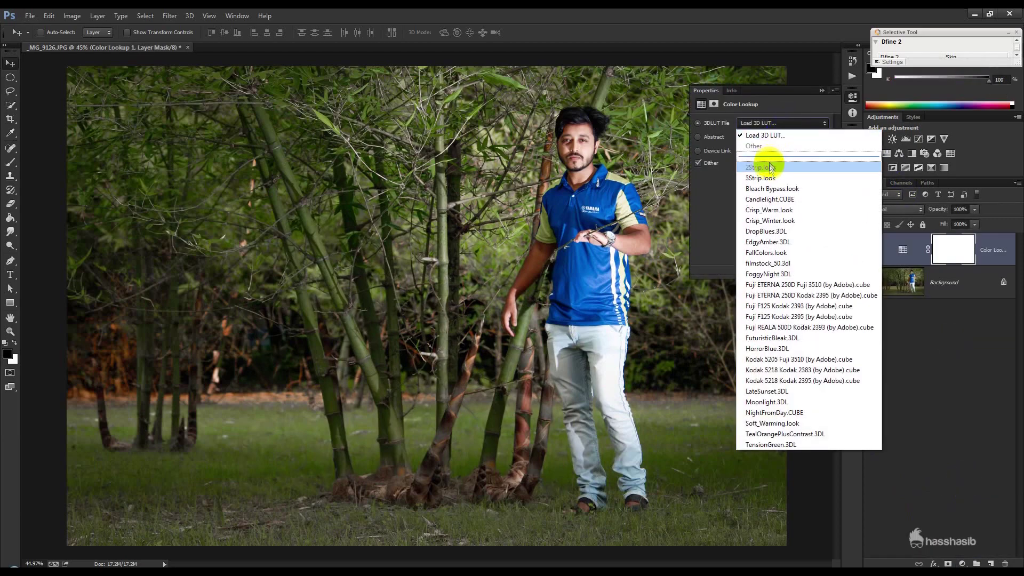
pyautogui.click(770, 163)
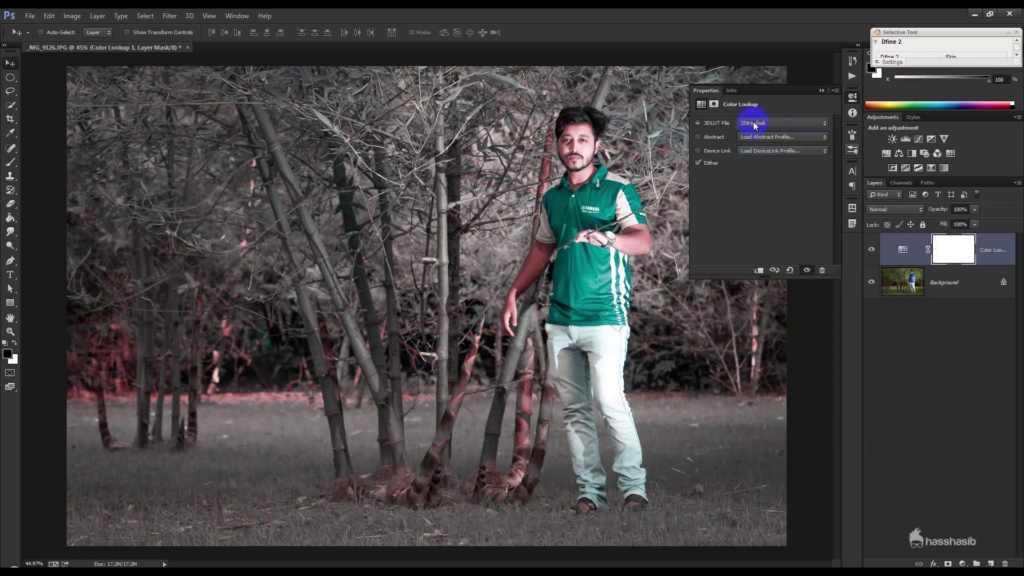
# - Browse through the 3DLUT presets, trying FoggyNight.3DL and landing on Fuji ETERNA 250D Kodak 2395
pyautogui.scroll(-1, 755, 124)
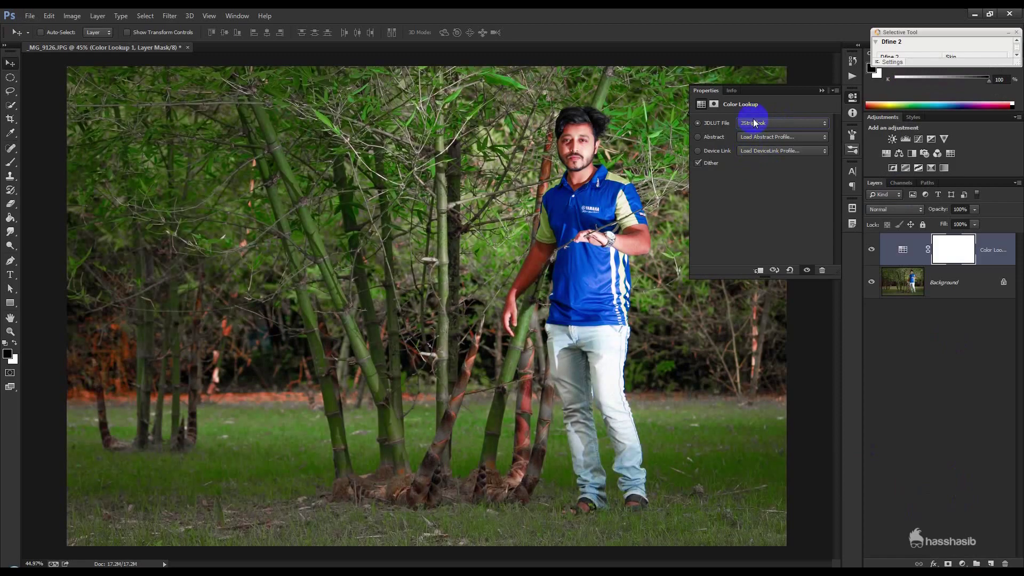
pyautogui.scroll(-1, 754, 123)
pyautogui.scroll(-1, 755, 123)
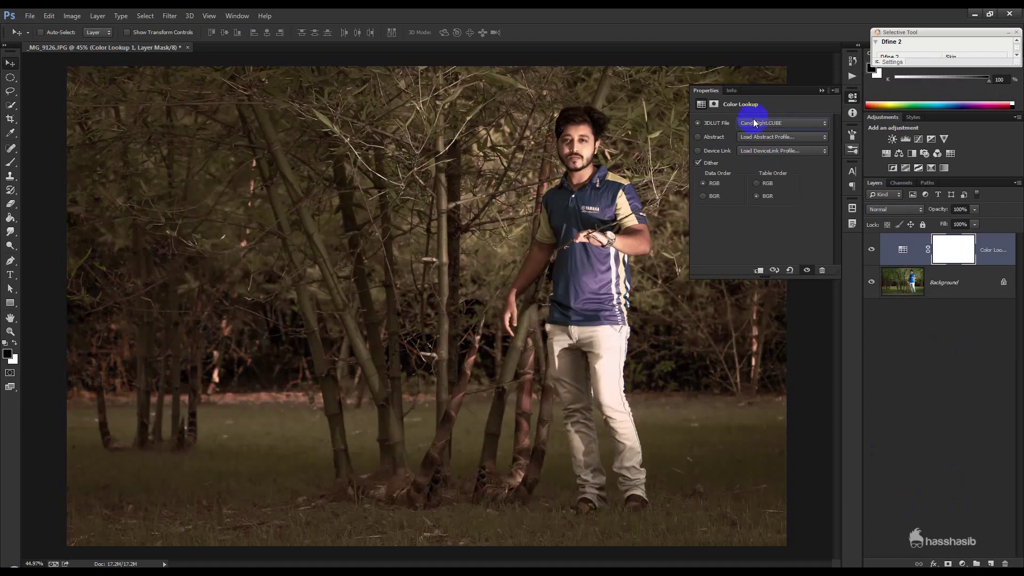
pyautogui.scroll(-1, 753, 122)
pyautogui.scroll(-1, 754, 121)
pyautogui.scroll(-1, 753, 122)
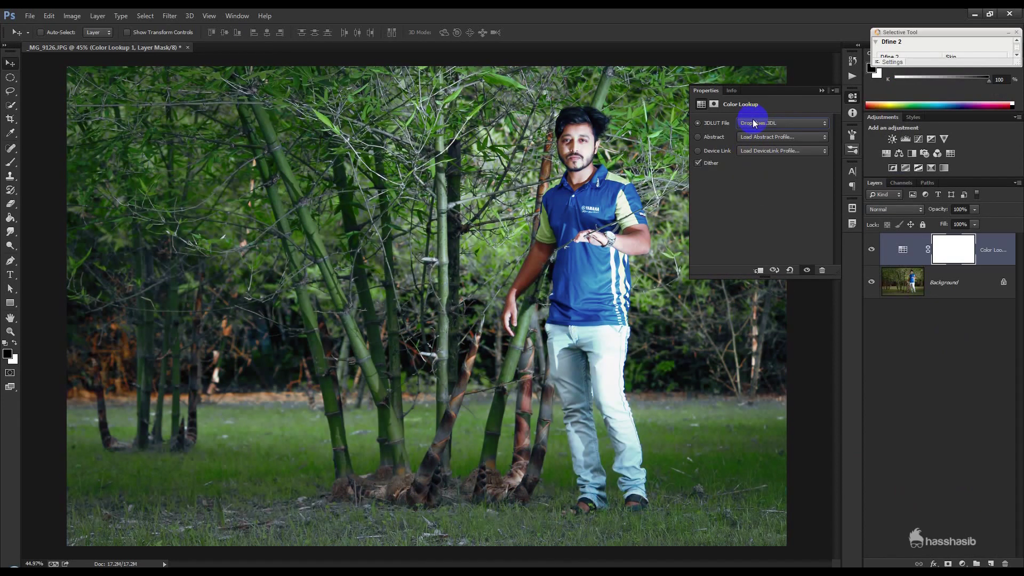
pyautogui.scroll(-1, 753, 119)
pyautogui.scroll(-1, 754, 120)
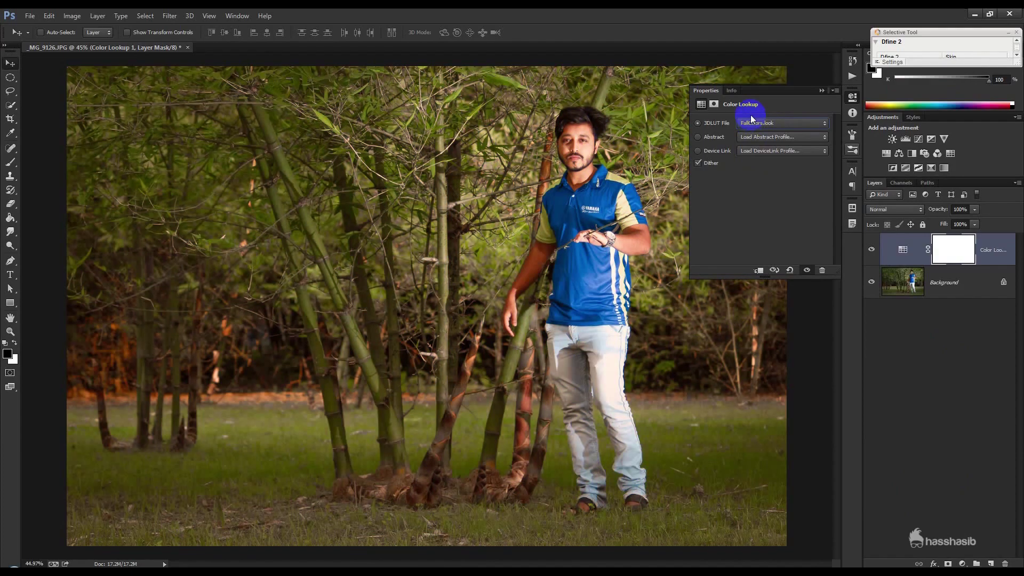
pyautogui.scroll(-1, 752, 120)
pyautogui.scroll(-1, 752, 120)
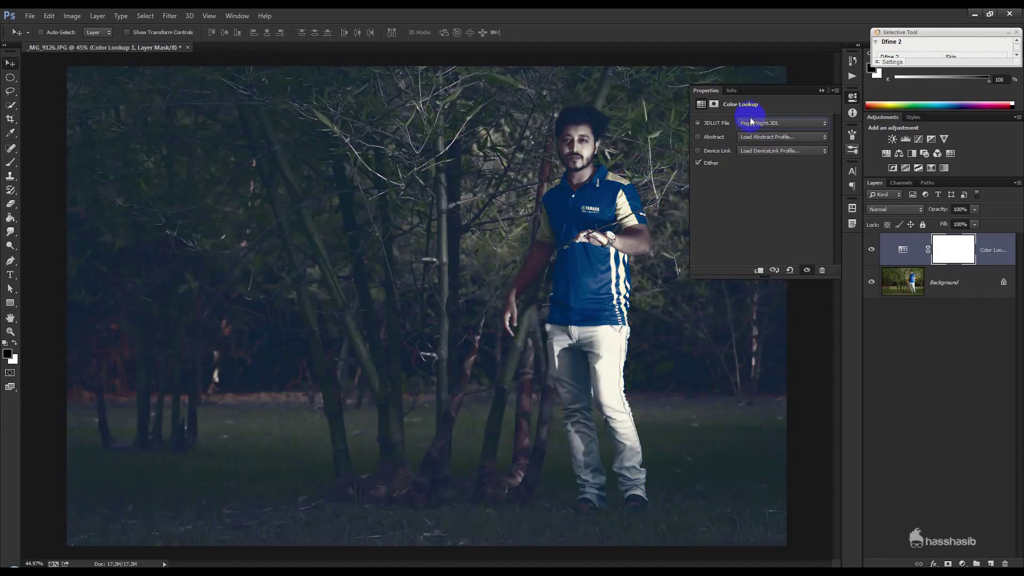
pyautogui.scroll(-1, 751, 122)
pyautogui.scroll(-1, 750, 124)
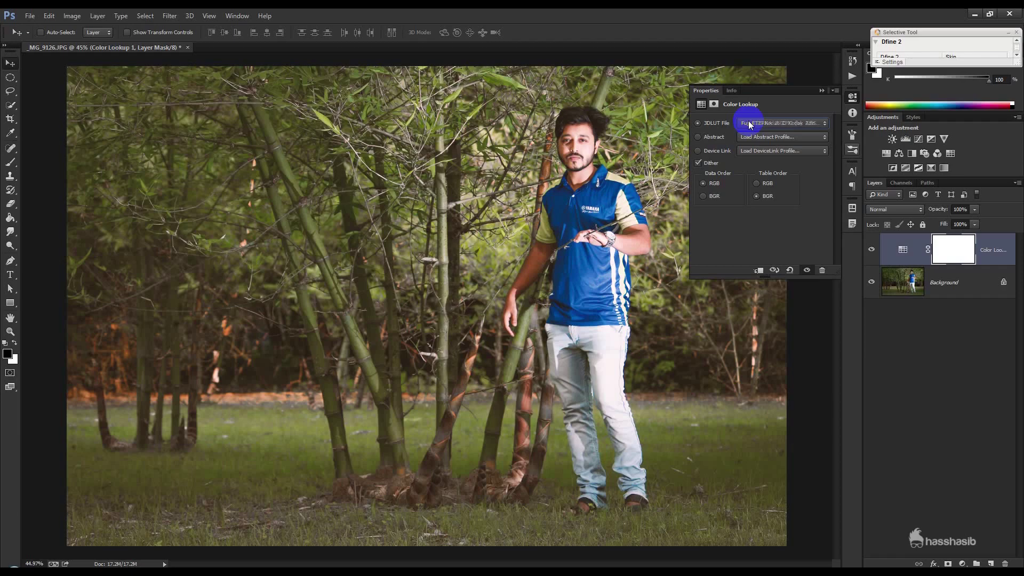
pyautogui.scroll(-1, 750, 125)
pyautogui.scroll(-1, 750, 124)
pyautogui.scroll(1, 750, 125)
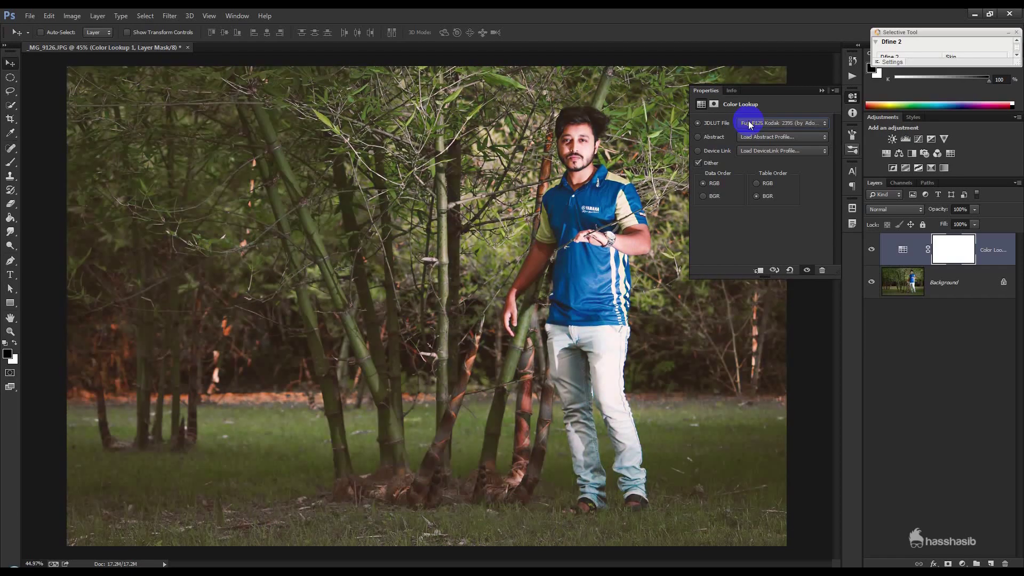
pyautogui.scroll(-1, 751, 125)
pyautogui.scroll(-1, 751, 124)
pyautogui.scroll(-1, 751, 125)
pyautogui.scroll(-1, 750, 124)
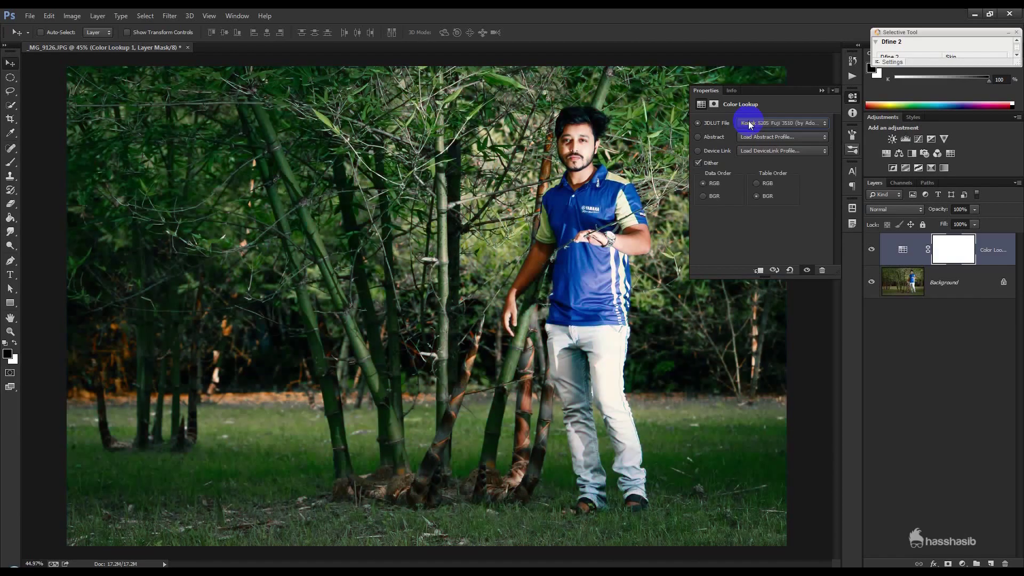
pyautogui.scroll(-1, 750, 124)
pyautogui.scroll(-1, 750, 124)
pyautogui.scroll(-1, 751, 125)
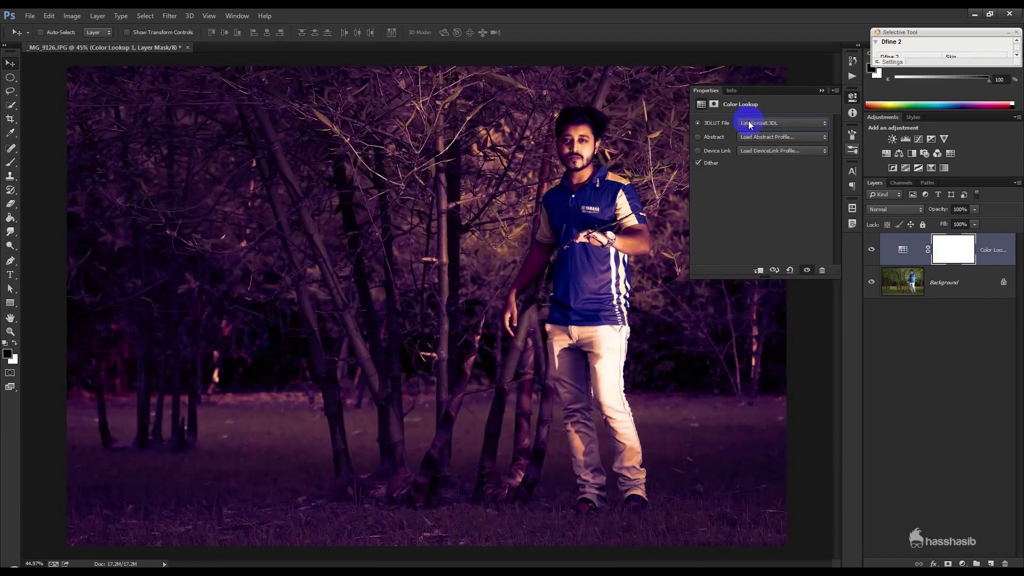
pyautogui.scroll(-1, 751, 124)
pyautogui.scroll(-1, 750, 124)
pyautogui.scroll(-1, 751, 124)
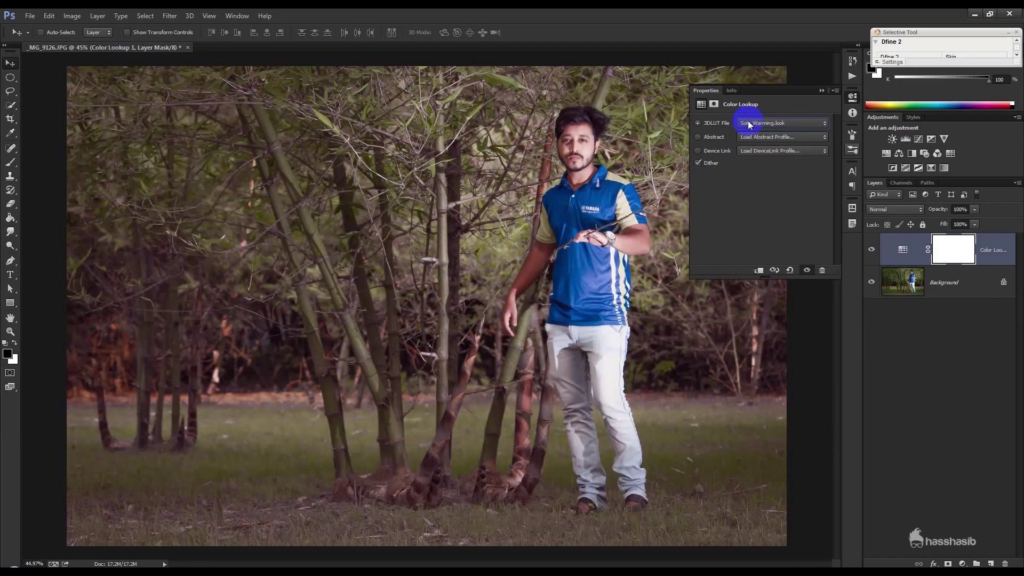
pyautogui.scroll(-1, 751, 124)
pyautogui.scroll(-1, 751, 125)
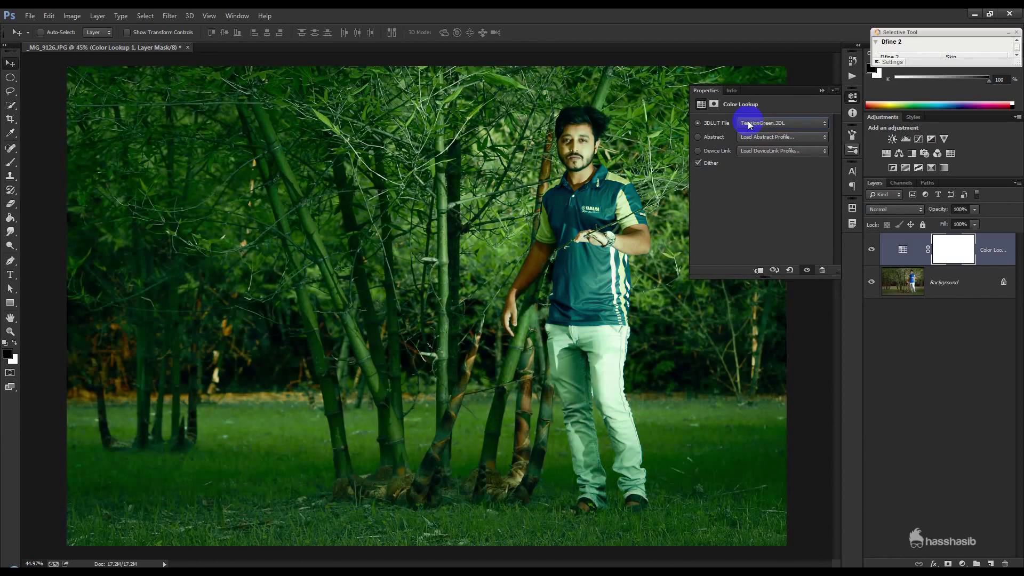
pyautogui.click(751, 124)
pyautogui.click(770, 272)
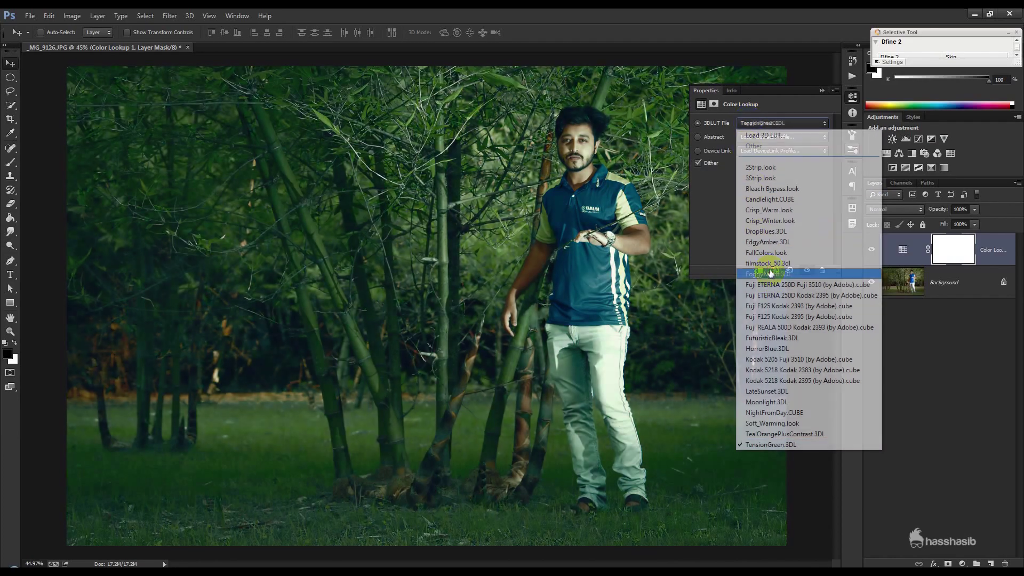
pyautogui.scroll(-1, 773, 126)
pyautogui.scroll(-1, 773, 126)
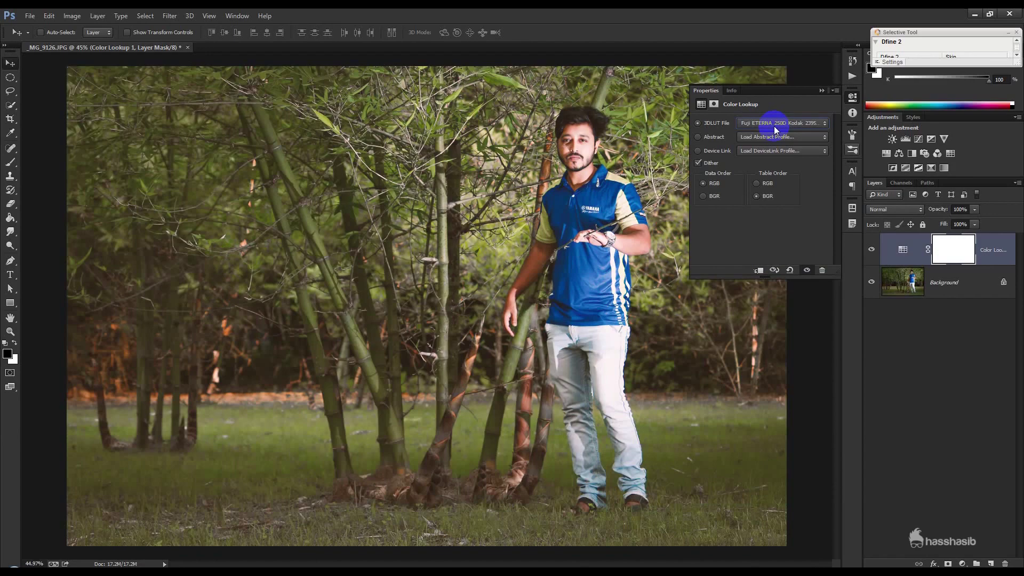
# - Try FallColors.look, return to Fuji ETERNA 250D Kodak 2395, collapse Properties and toggle the layer to compare
pyautogui.click(770, 126)
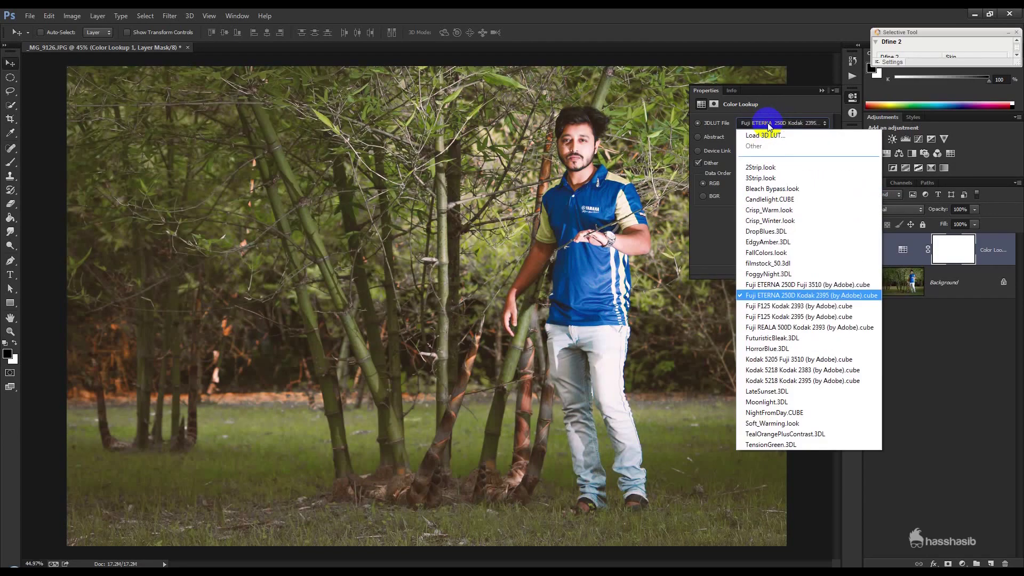
pyautogui.click(767, 252)
pyautogui.press('Down')
pyautogui.press('Down')
pyautogui.press('Down')
pyautogui.press('Down')
pyautogui.press('Down')
pyautogui.press('Up')
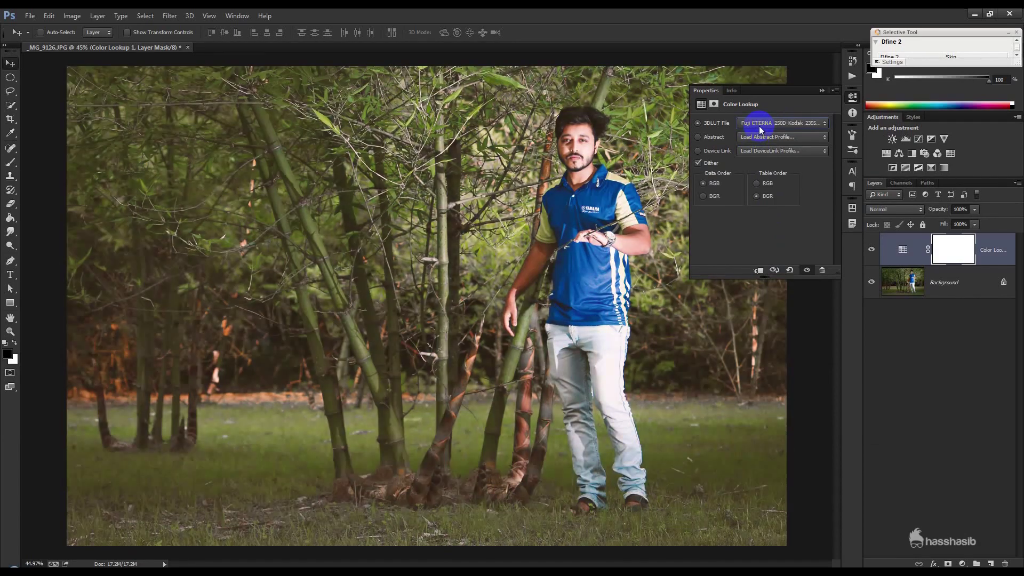
pyautogui.click(821, 92)
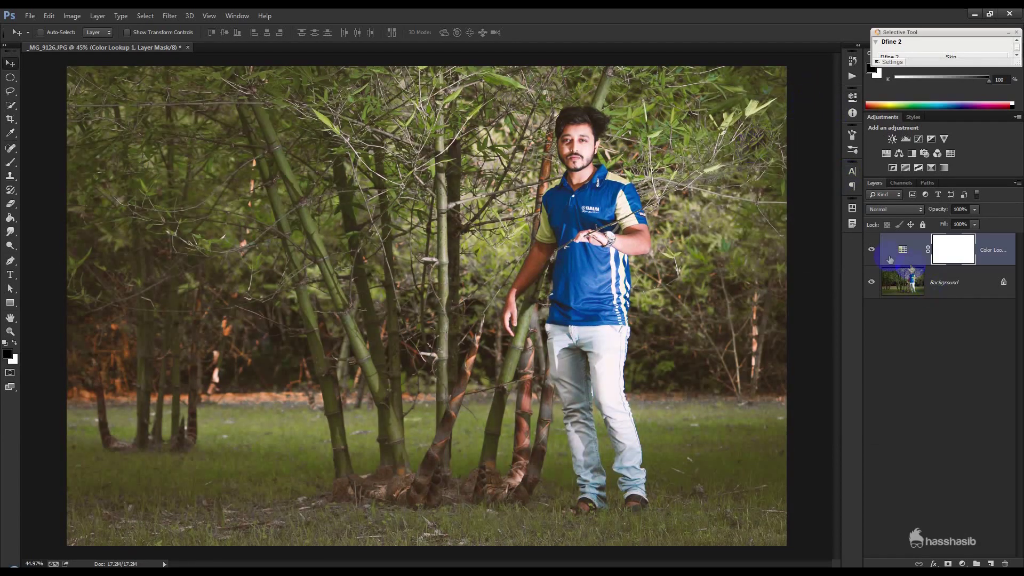
pyautogui.click(871, 251)
pyautogui.hotkey('ctrl', '0')
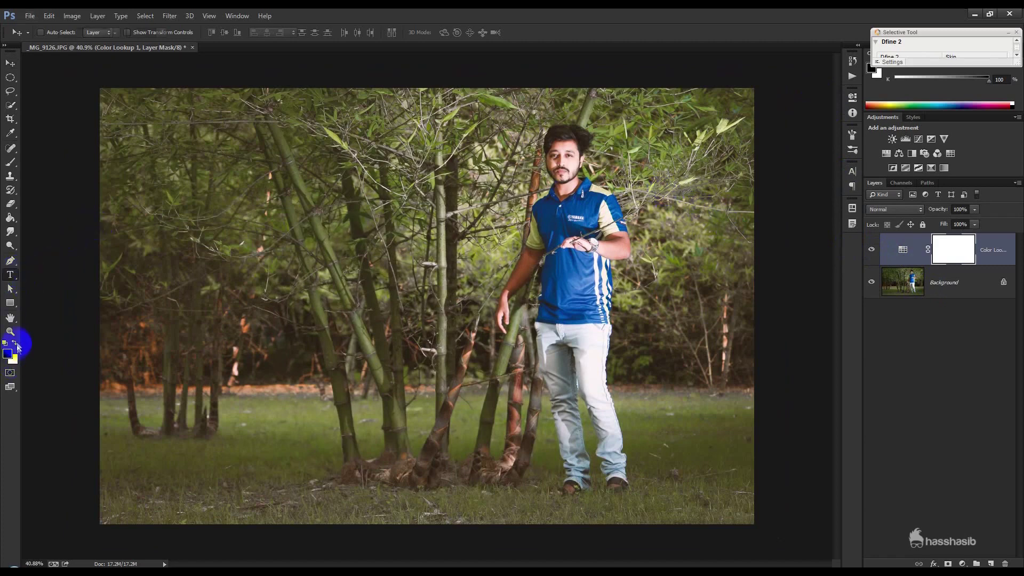
# - Start a text layer on the photo's left side and set TUTUL in Freebooter Script
pyautogui.press('t')
pyautogui.click(251, 342)
pyautogui.write('TUTUL')
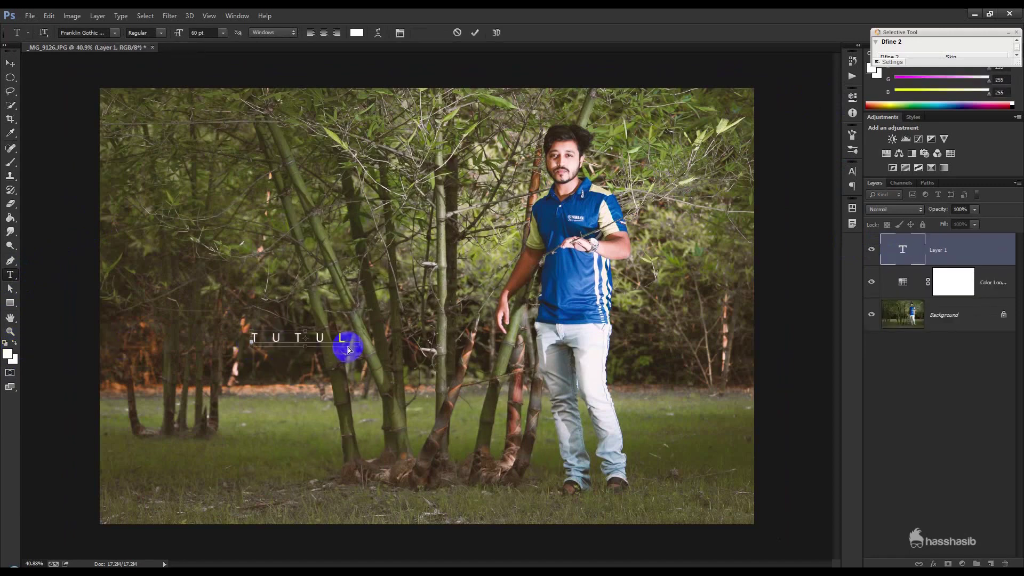
pyautogui.hotkey('ctrl', 'a')
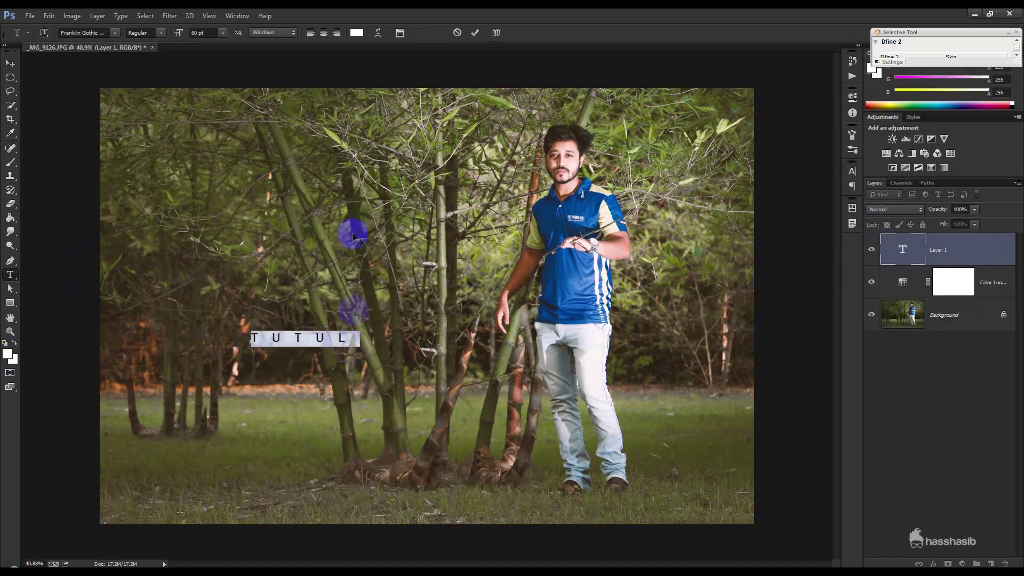
pyautogui.click(114, 32)
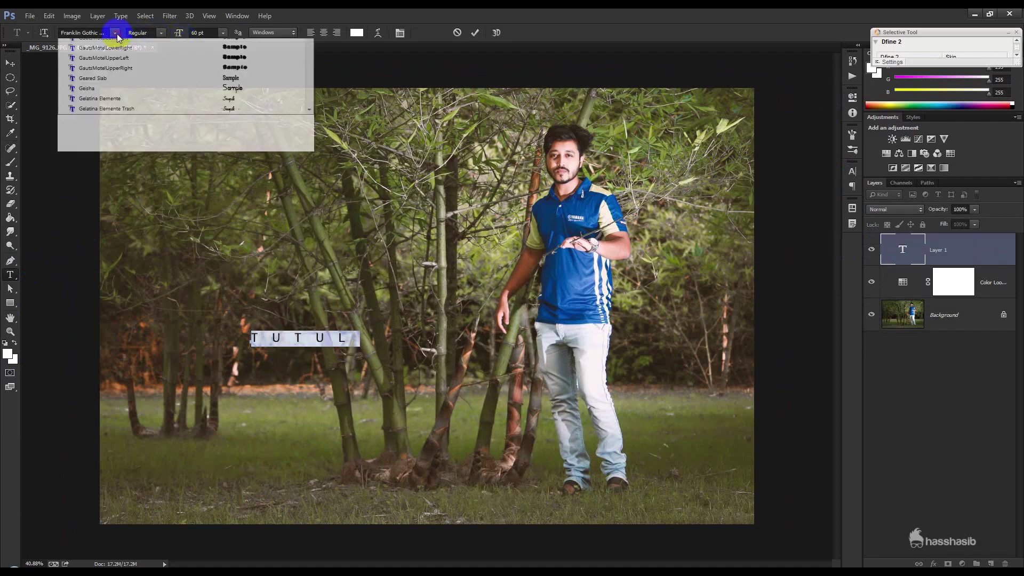
pyautogui.click(144, 110)
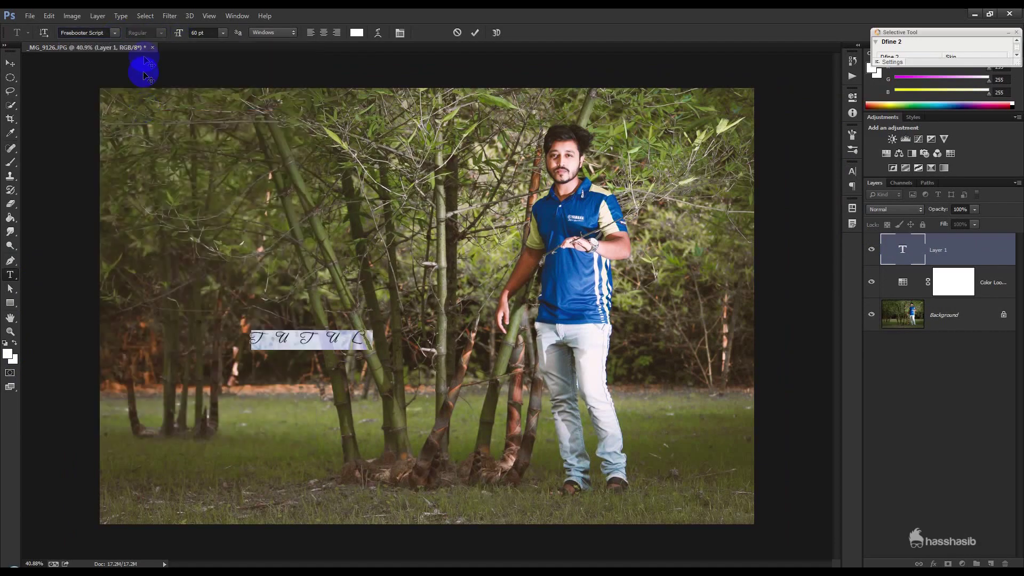
# - Turn off all caps so it reads Tutul, set letter spacing to 0, and enlarge it to 149 pt
pyautogui.click(852, 171)
pyautogui.click(765, 248)
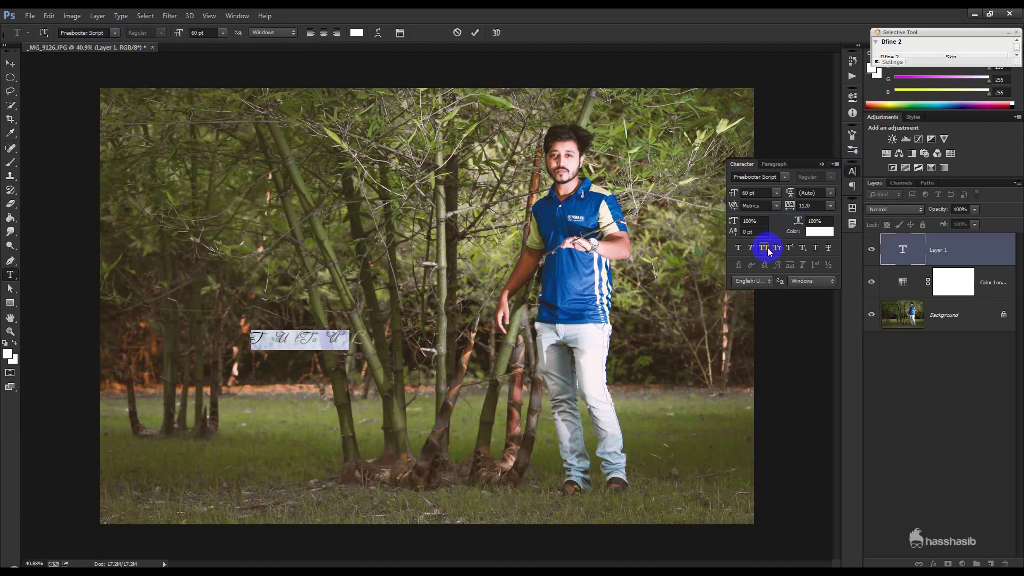
pyautogui.click(812, 206)
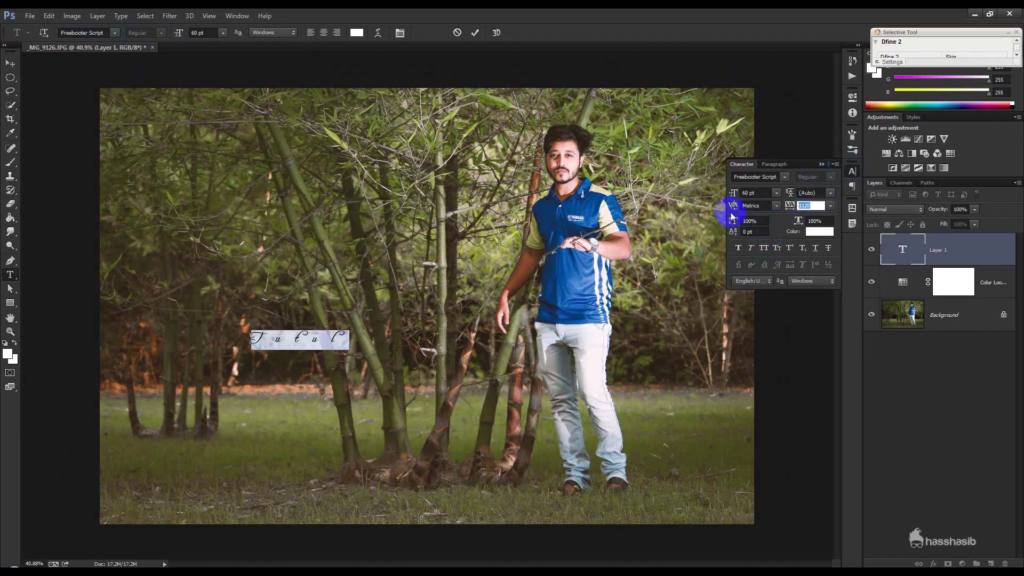
pyautogui.write('0')
pyautogui.press('Return')
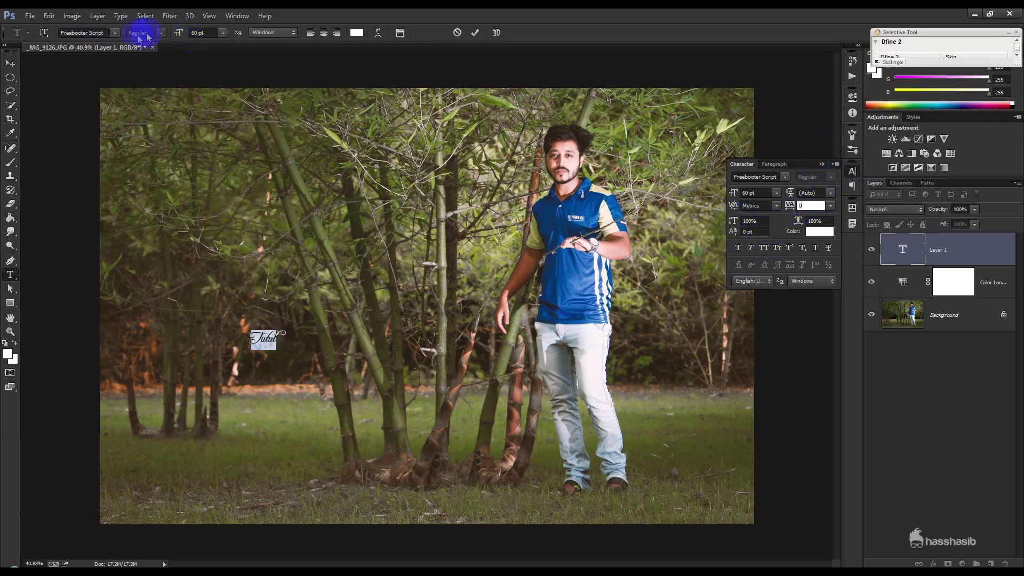
pyautogui.moveTo(166, 36); pyautogui.dragTo(222, 46)
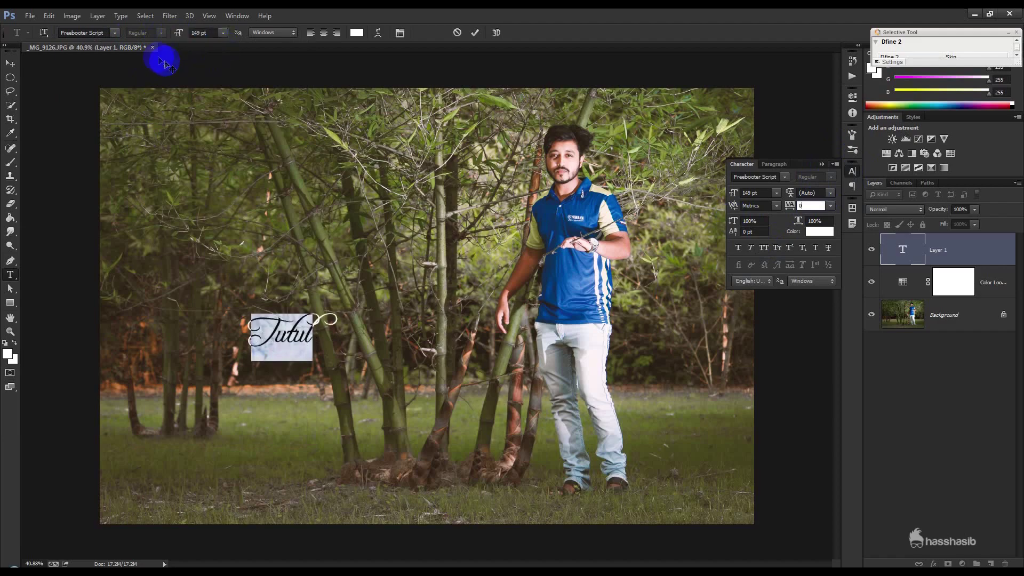
# - Try Freestyle Script and Fright Night, then set Tutul in Gelatina and commit the text
pyautogui.click(115, 33)
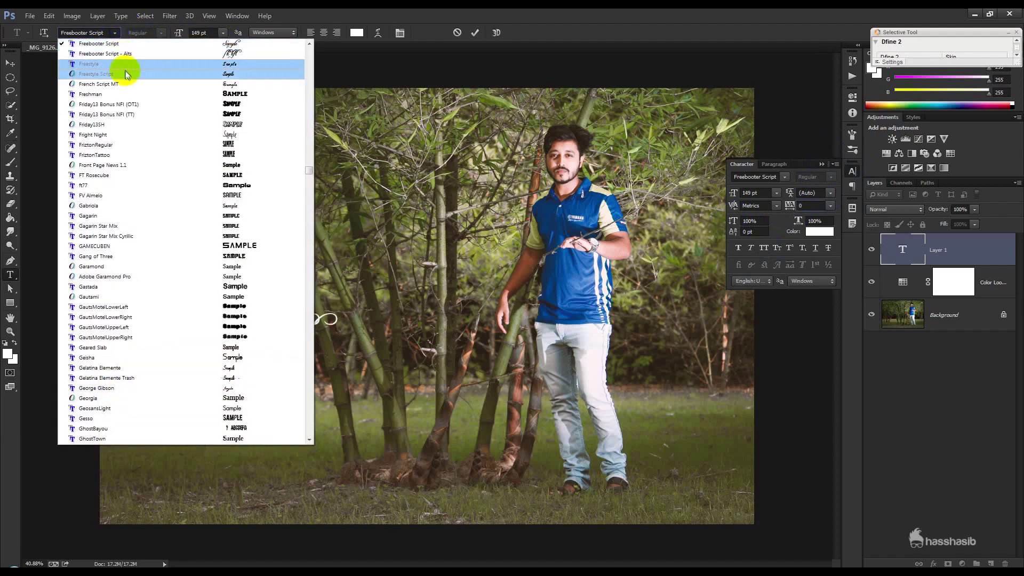
pyautogui.click(123, 74)
pyautogui.click(115, 33)
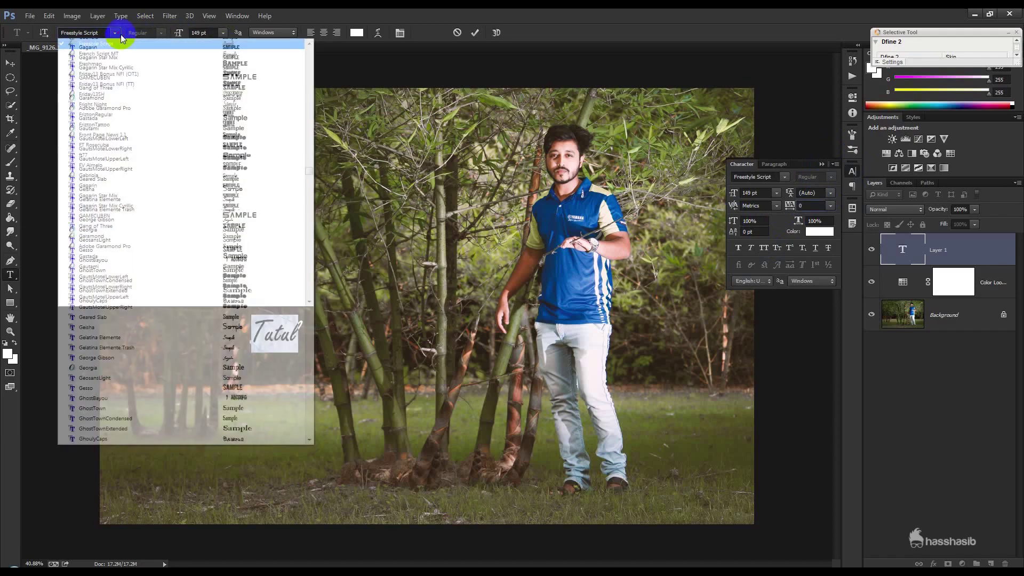
pyautogui.click(152, 101)
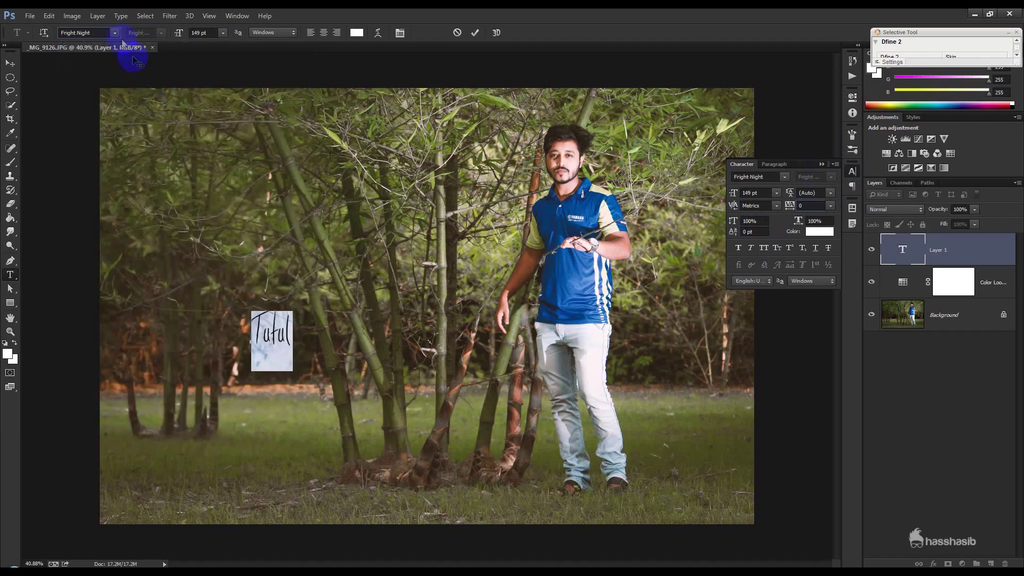
pyautogui.click(114, 33)
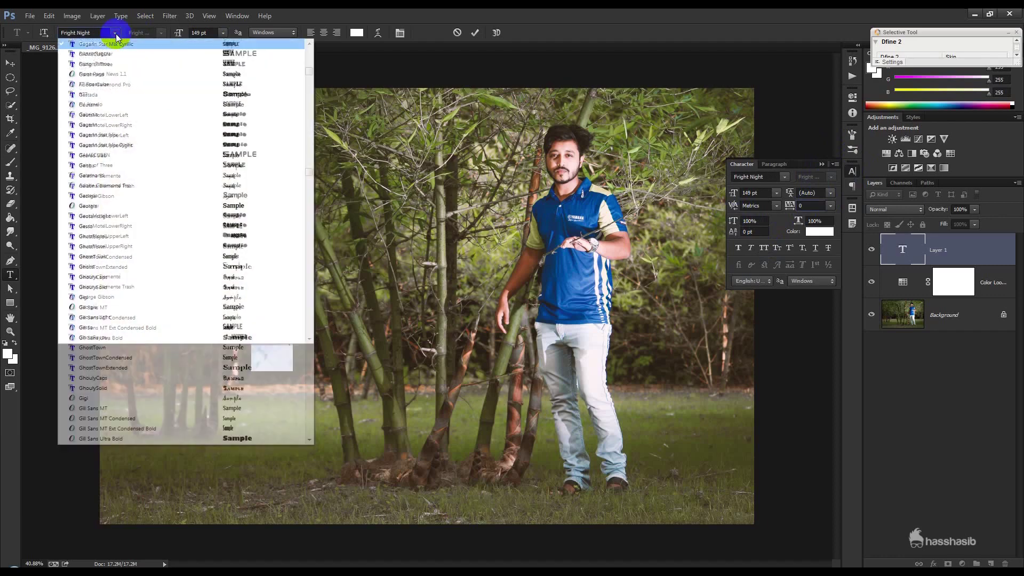
pyautogui.click(237, 286)
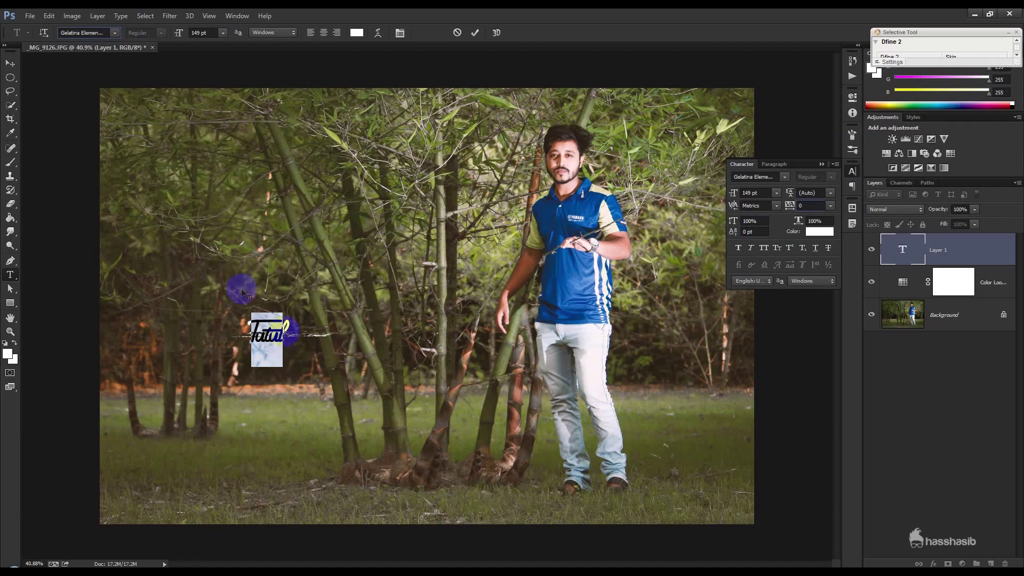
pyautogui.click(297, 341)
pyautogui.click(476, 36)
# - Move the Tutul text lower on the photo and duplicate it just below itself
pyautogui.click(10, 63)
pyautogui.moveTo(310, 294)
pyautogui.mouseDown()
pyautogui.moveTo(302, 401)
pyautogui.moveTo(307, 378)
pyautogui.mouseUp()
pyautogui.scroll(3, 307, 413)
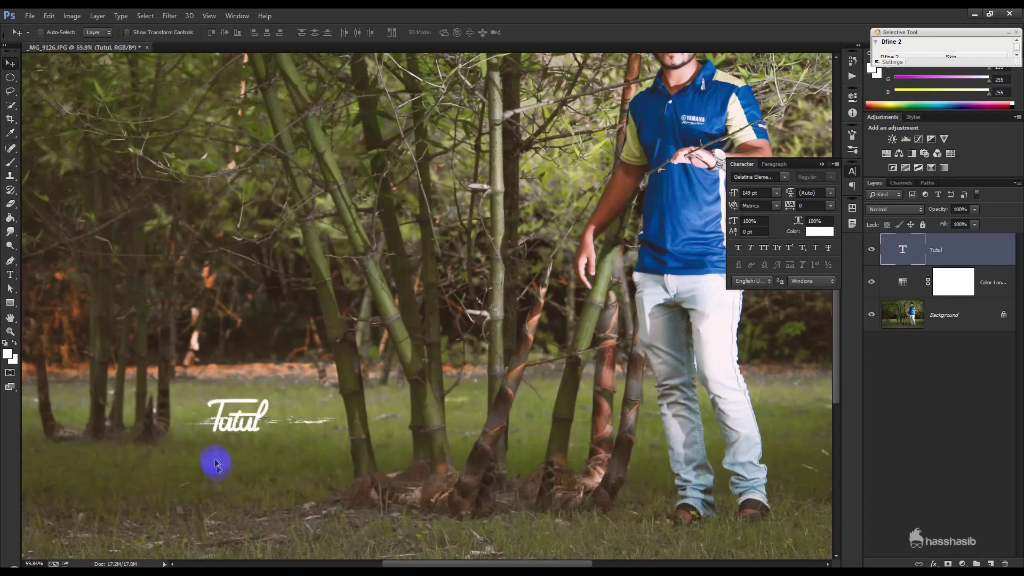
pyautogui.scroll(2, 217, 467)
pyautogui.moveTo(263, 423); pyautogui.dragTo(265, 464)
# - Retype the copy as 'Photography' and shrink it to 19 pt in GeosansLight
pyautogui.doubleClick(893, 252)
pyautogui.write('Photo')
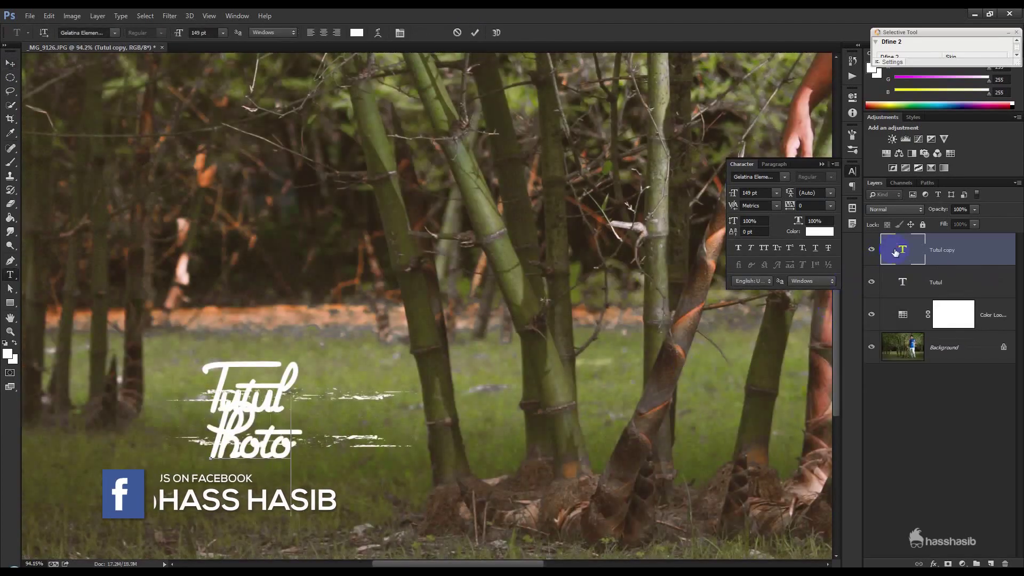
pyautogui.write('grap')
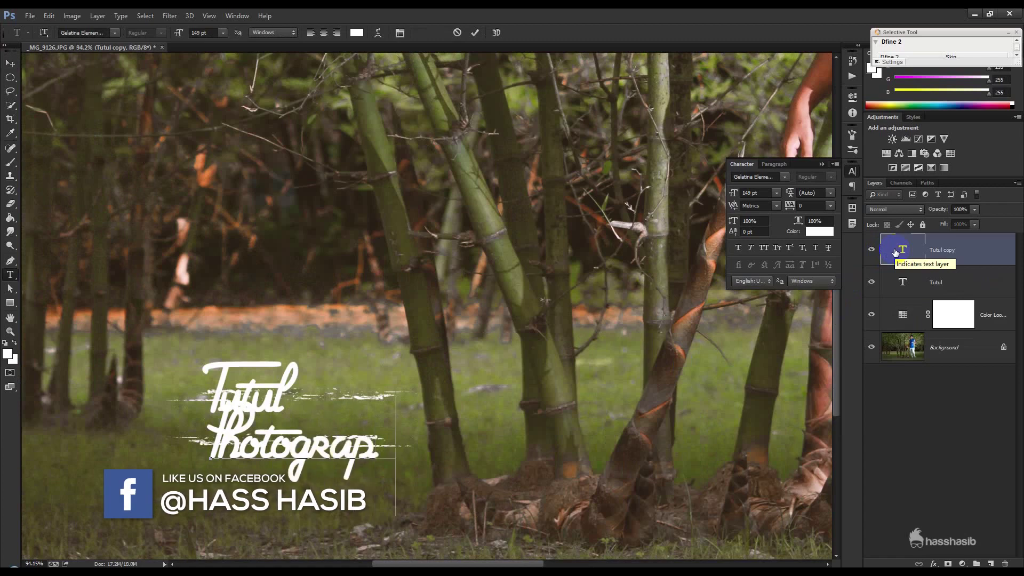
pyautogui.write('hy')
pyautogui.hotkey('ctrl', 'a')
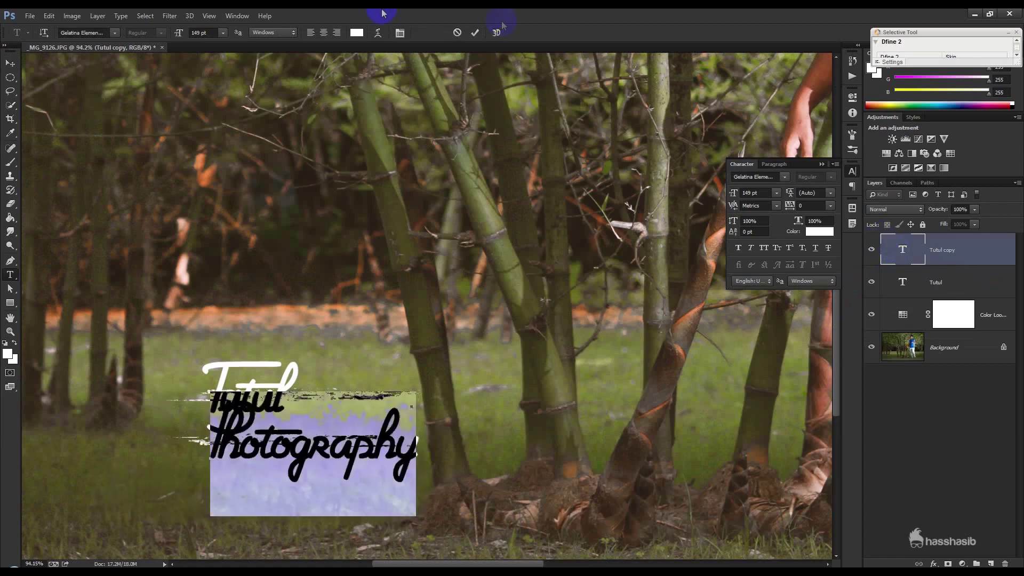
pyautogui.moveTo(177, 33)
pyautogui.mouseDown()
pyautogui.moveTo(130, 64)
pyautogui.moveTo(114, 59)
pyautogui.mouseUp()
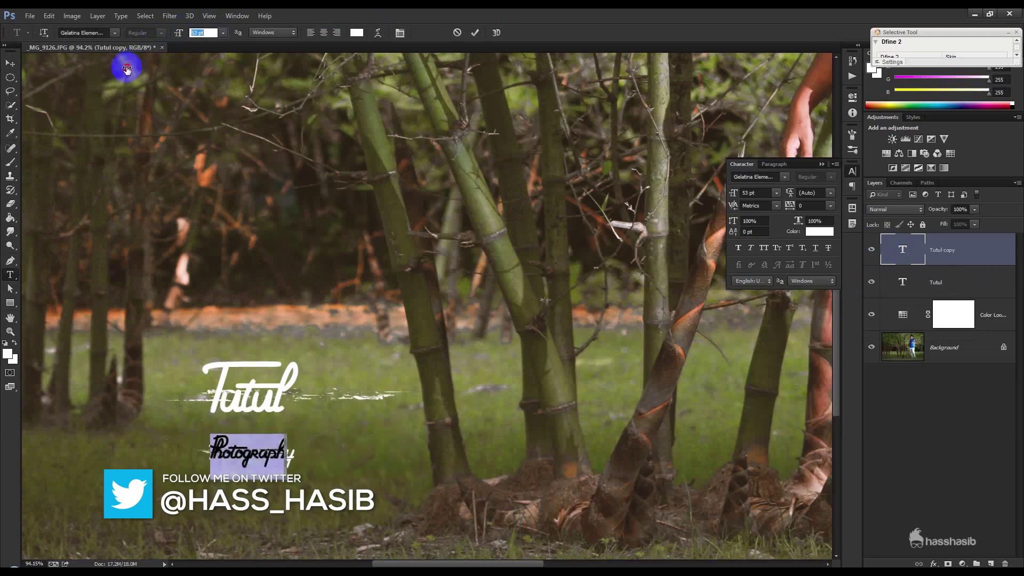
pyautogui.click(115, 33)
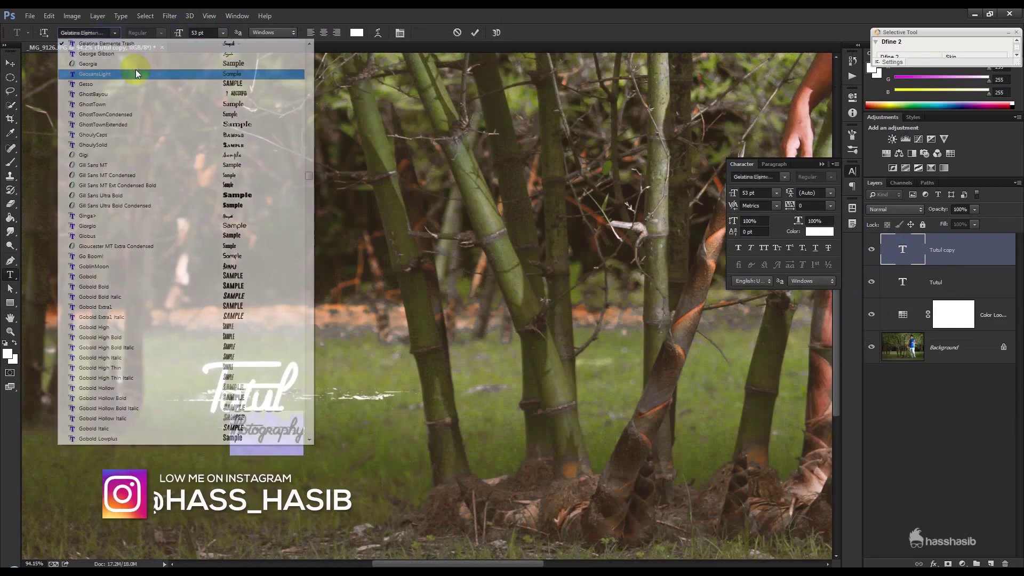
pyautogui.click(136, 74)
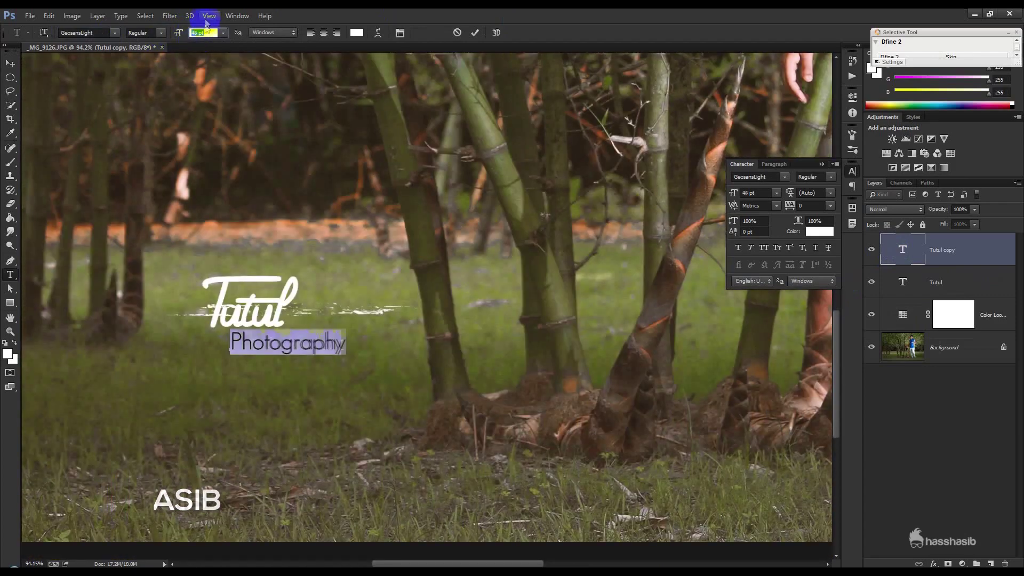
# - Widen Photography's tracking to 200 and tuck it under the right side of Tutul
pyautogui.scroll(-5, 205, 37)
pyautogui.scroll(-5, 206, 37)
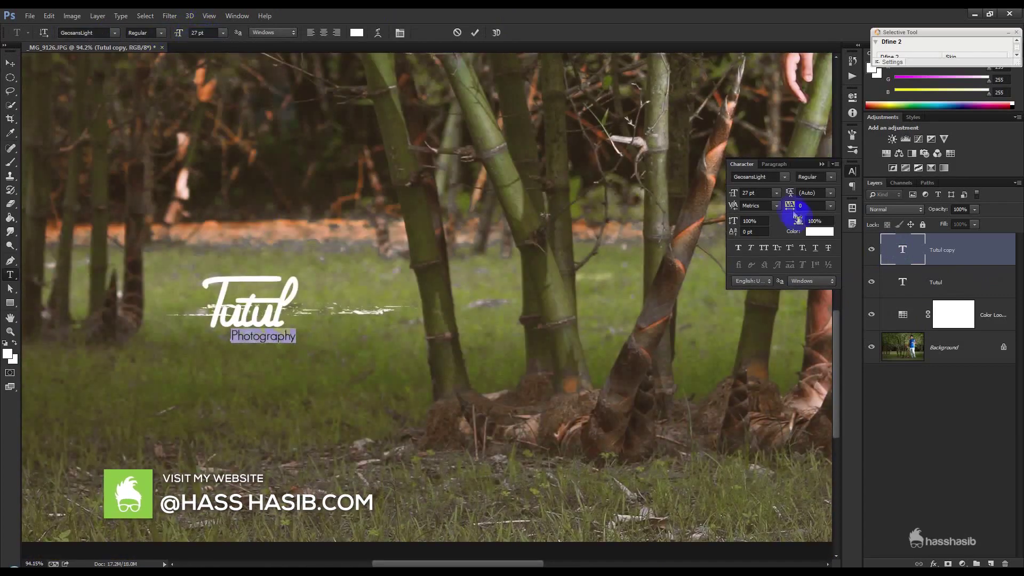
pyautogui.moveTo(790, 206); pyautogui.dragTo(800, 206)
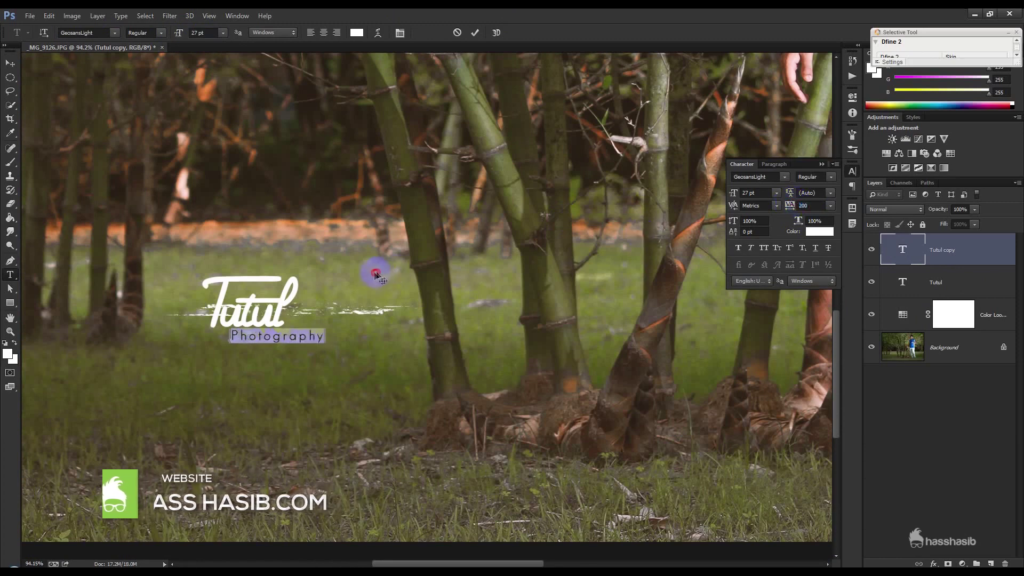
pyautogui.scroll(-4, 198, 33)
pyautogui.scroll(-4, 198, 33)
pyautogui.moveTo(273, 151); pyautogui.dragTo(339, 138)
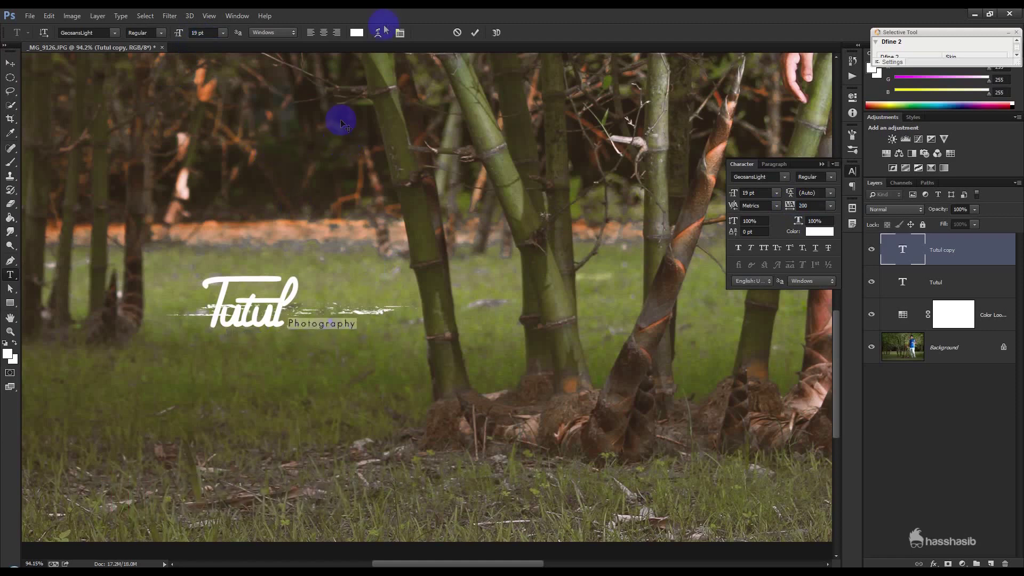
pyautogui.click(475, 31)
pyautogui.press('v')
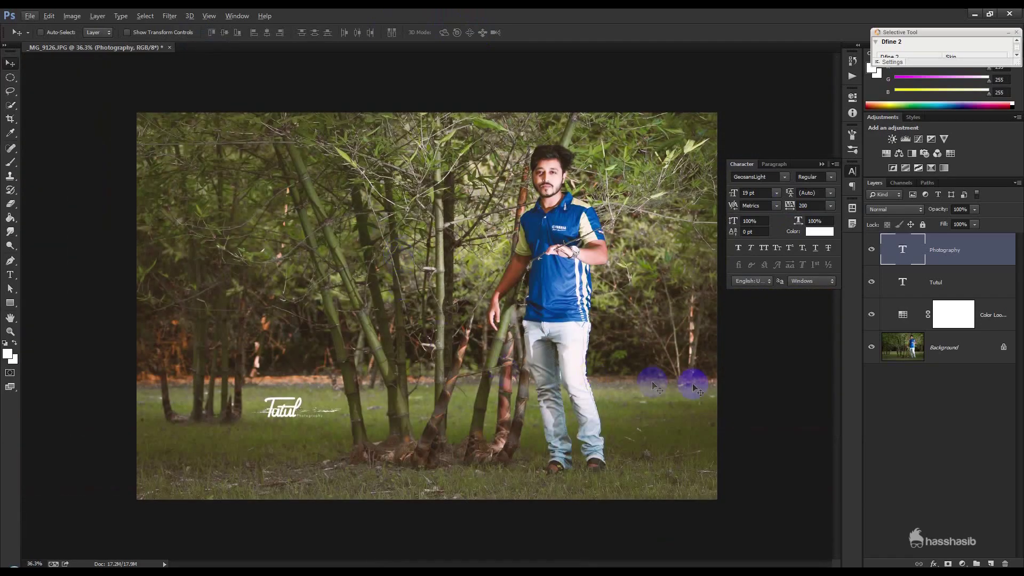
# - Select both text layers, move them to the bottom-left corner, and set opacity to 58%
pyautogui.keyDown('shift'); pyautogui.click(933, 287); pyautogui.keyUp('shift')
pyautogui.moveTo(363, 425)
pyautogui.mouseDown()
pyautogui.moveTo(258, 487)
pyautogui.moveTo(713, 423)
pyautogui.moveTo(479, 253)
pyautogui.moveTo(279, 210)
pyautogui.moveTo(251, 160)
pyautogui.moveTo(297, 471)
pyautogui.moveTo(338, 451)
pyautogui.moveTo(354, 427)
pyautogui.moveTo(263, 491)
pyautogui.moveTo(251, 485)
pyautogui.moveTo(358, 450)
pyautogui.moveTo(350, 451)
pyautogui.mouseUp()
pyautogui.moveTo(946, 215); pyautogui.dragTo(922, 213)
pyautogui.moveTo(430, 402)
pyautogui.mouseDown()
pyautogui.moveTo(309, 441)
pyautogui.moveTo(321, 444)
pyautogui.mouseUp()
pyautogui.click(821, 166)
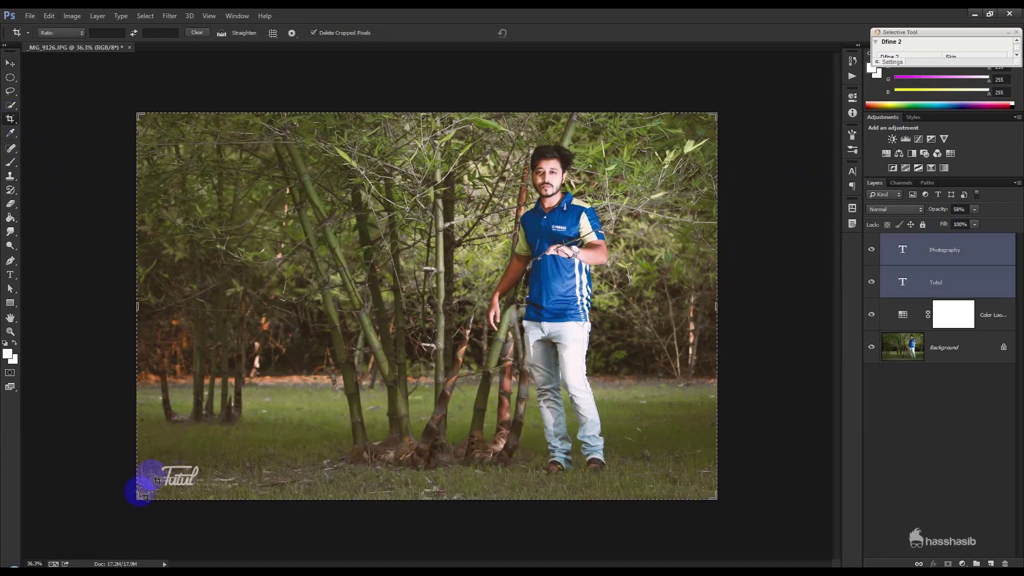
# - Preview a tighter crop, then cancel it to keep the full uncropped frame
pyautogui.moveTo(139, 495); pyautogui.dragTo(201, 479)
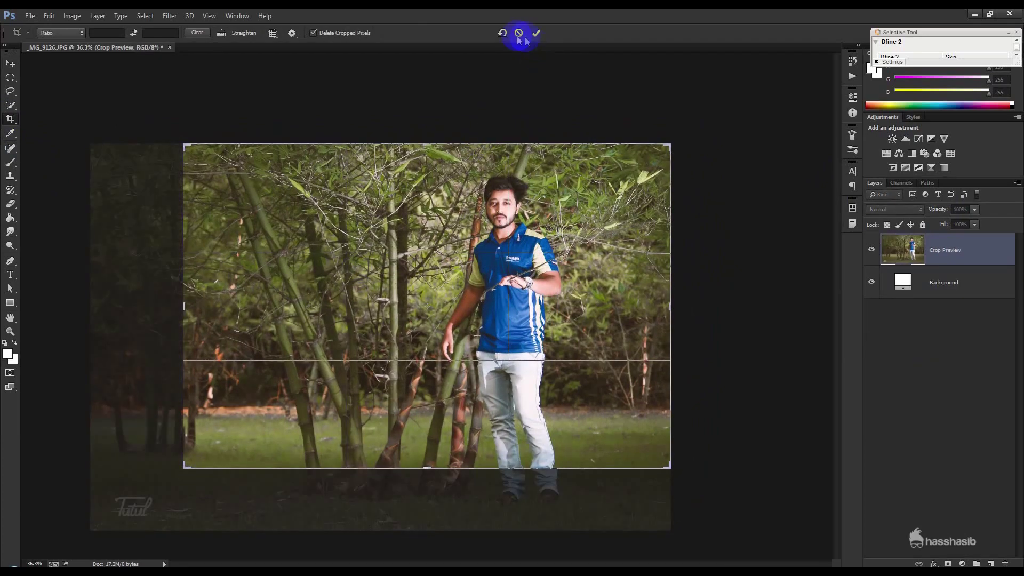
pyautogui.click(536, 32)
pyautogui.click(10, 63)
pyautogui.scroll(1, 419, 286)
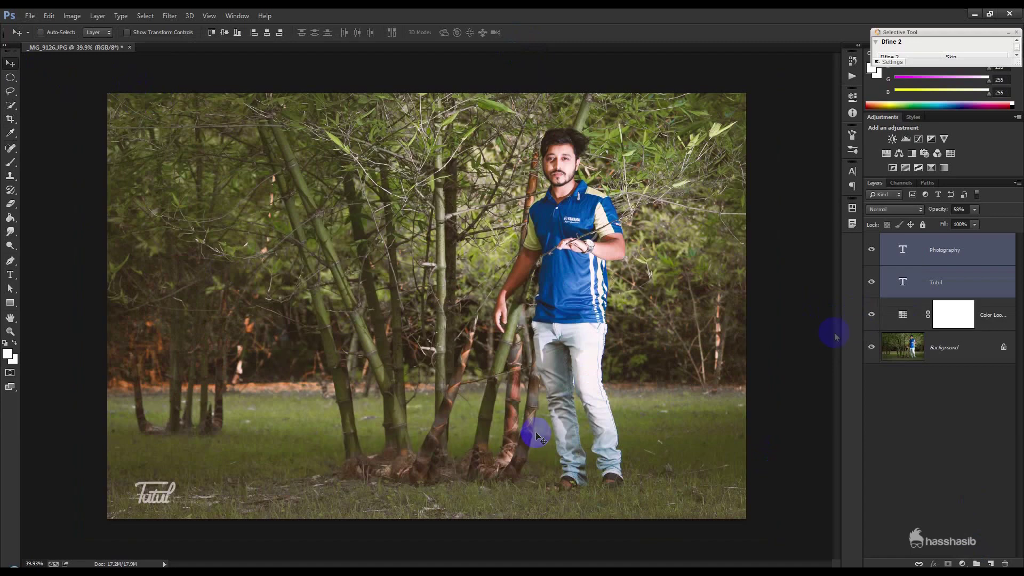
# - Move the watermark to the lower right and apply a trial vertical portrait crop
pyautogui.moveTo(295, 492)
pyautogui.mouseDown()
pyautogui.moveTo(405, 416)
pyautogui.moveTo(749, 431)
pyautogui.mouseUp()
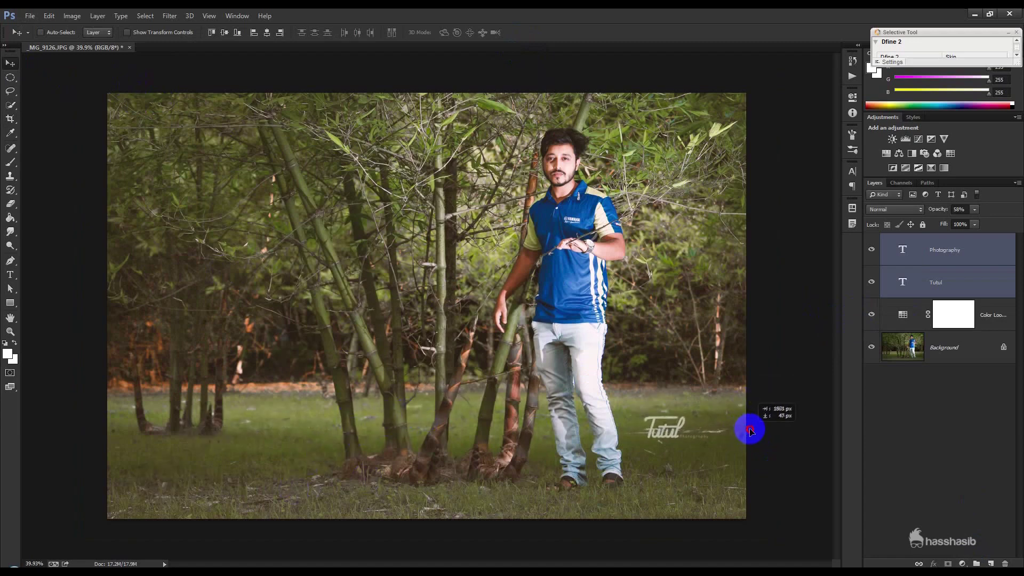
pyautogui.click(11, 119)
pyautogui.moveTo(114, 305); pyautogui.dragTo(281, 324)
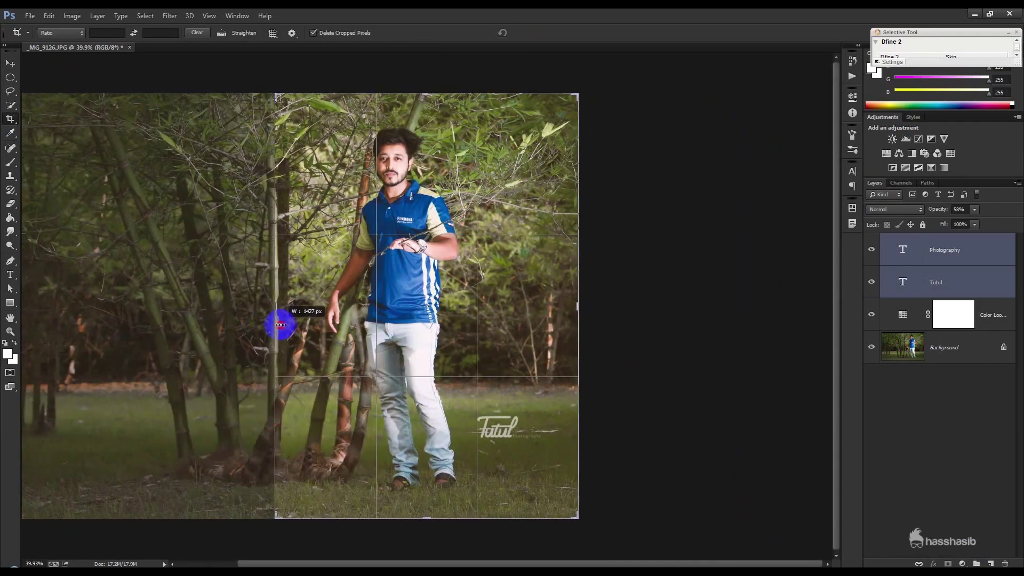
pyautogui.moveTo(574, 306); pyautogui.dragTo(557, 309)
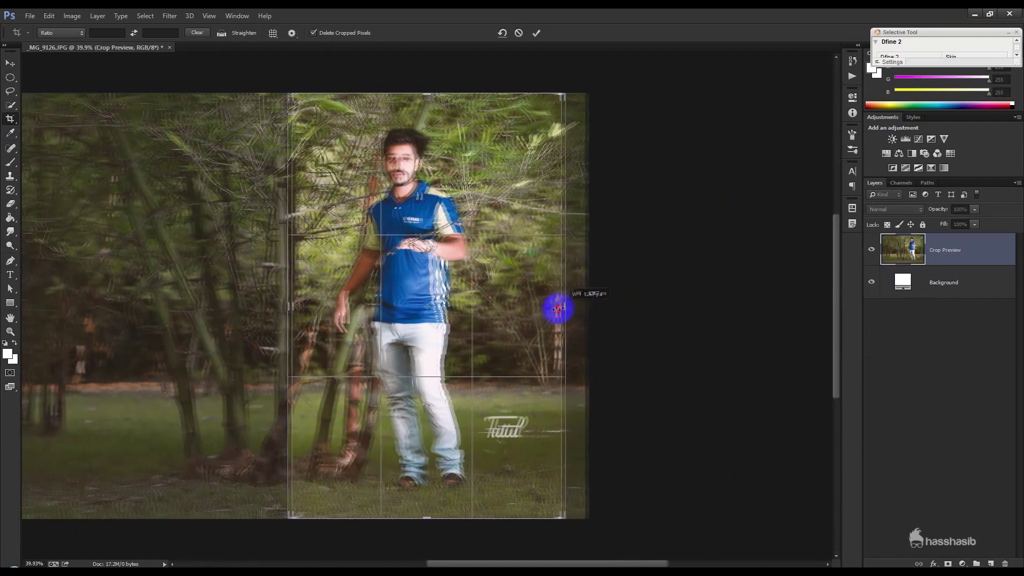
pyautogui.click(537, 33)
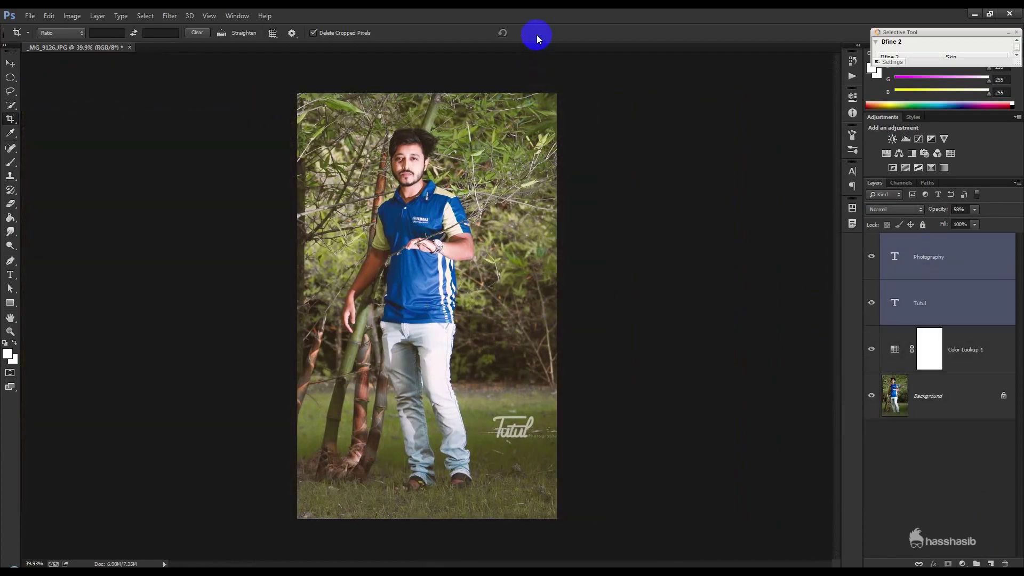
# - Undo the crop to restore the full wide frame and bring up Save As
pyautogui.hotkey('ctrl', 'z')
pyautogui.click(10, 64)
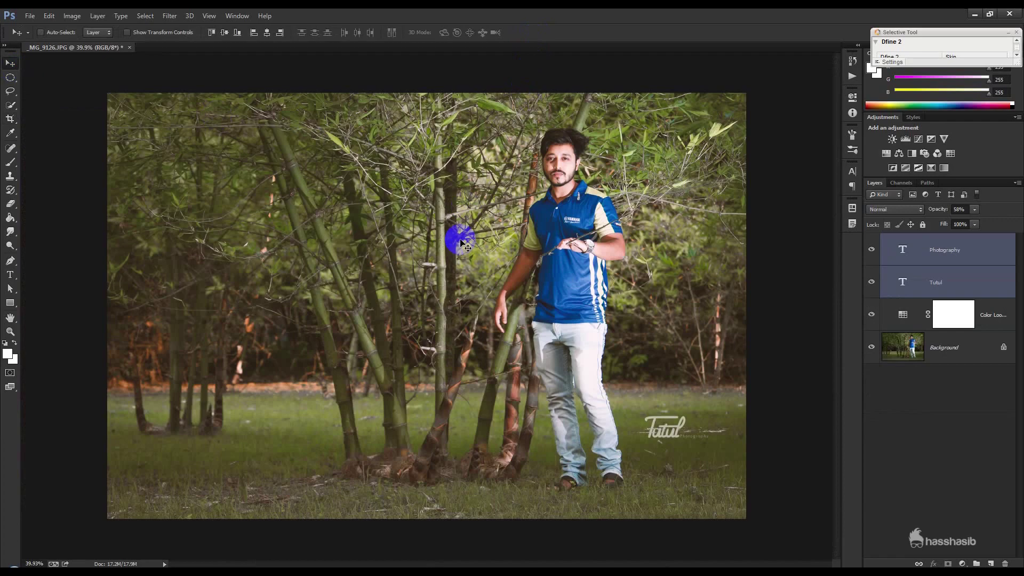
pyautogui.hotkey('ctrl', 'shift', 's')
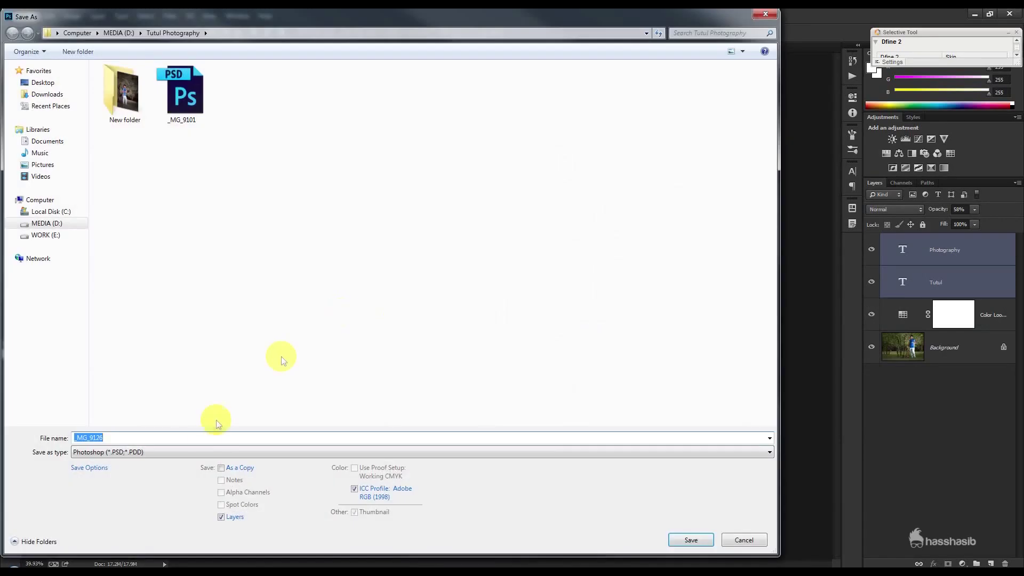
# - Save the photo as '_MG_9126 edit' JPEG at Maximum quality in the Tutul Photography folder
pyautogui.write('it')
pyautogui.click(199, 453)
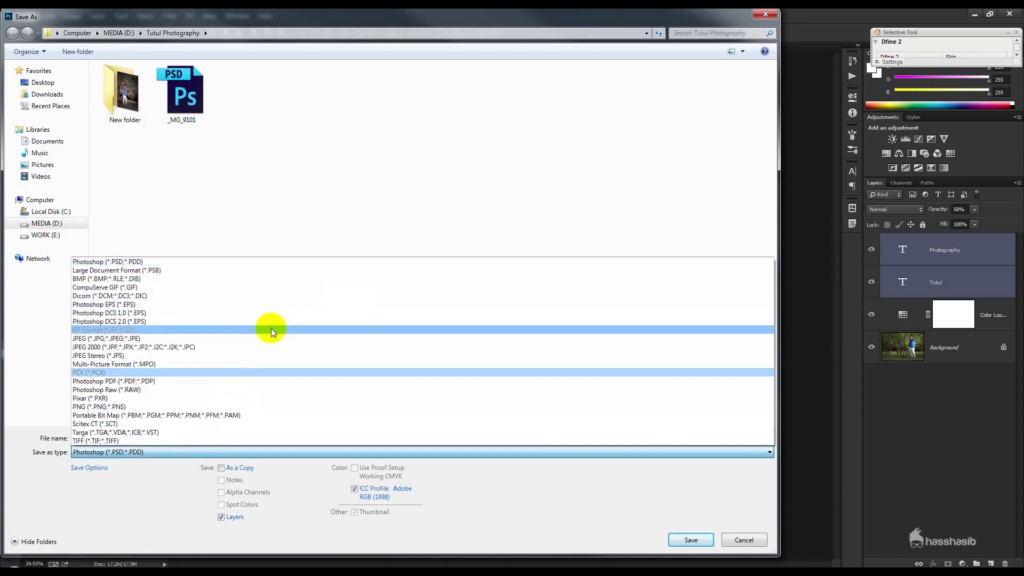
pyautogui.click(270, 342)
pyautogui.click(691, 540)
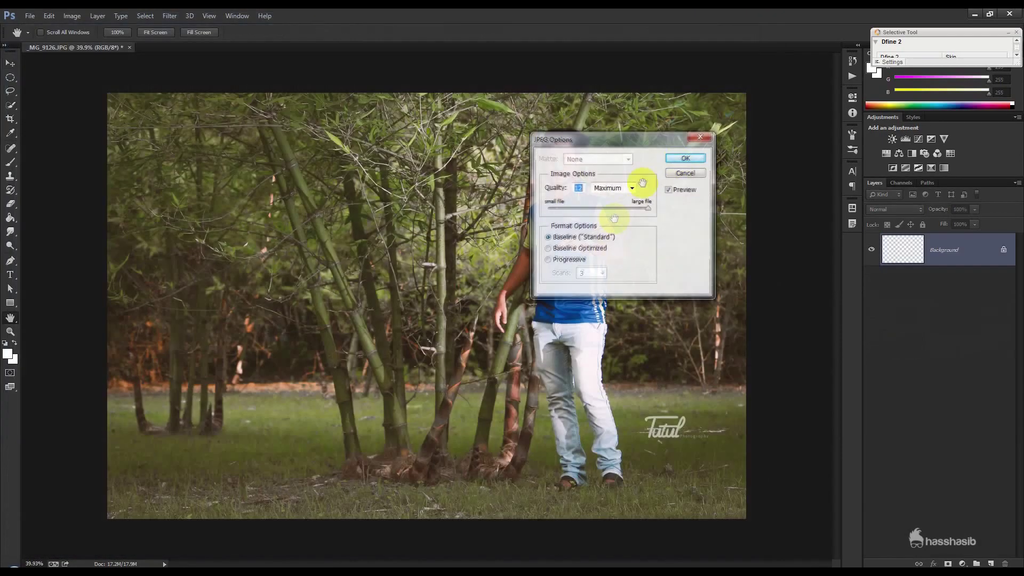
pyautogui.click(685, 159)
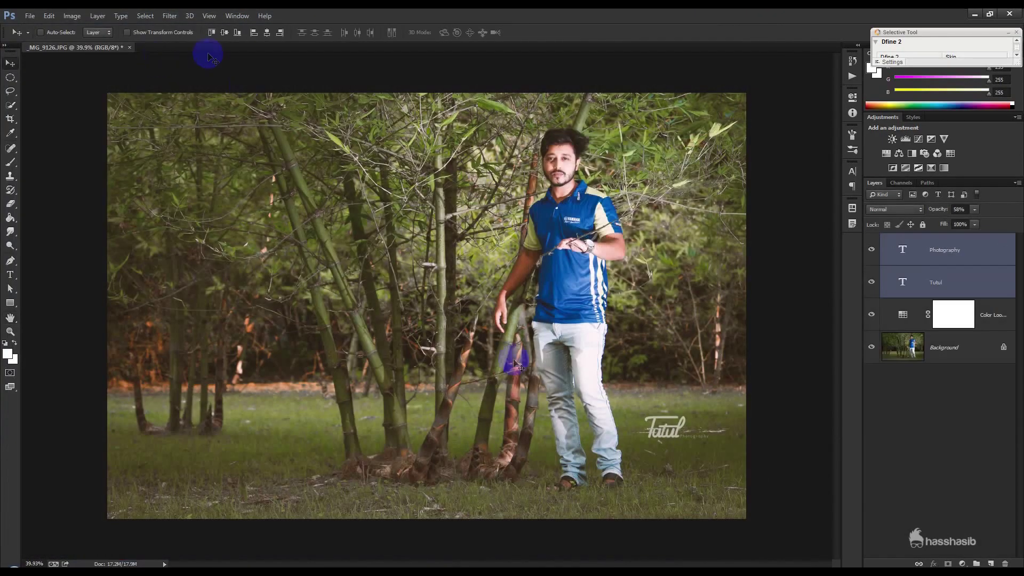